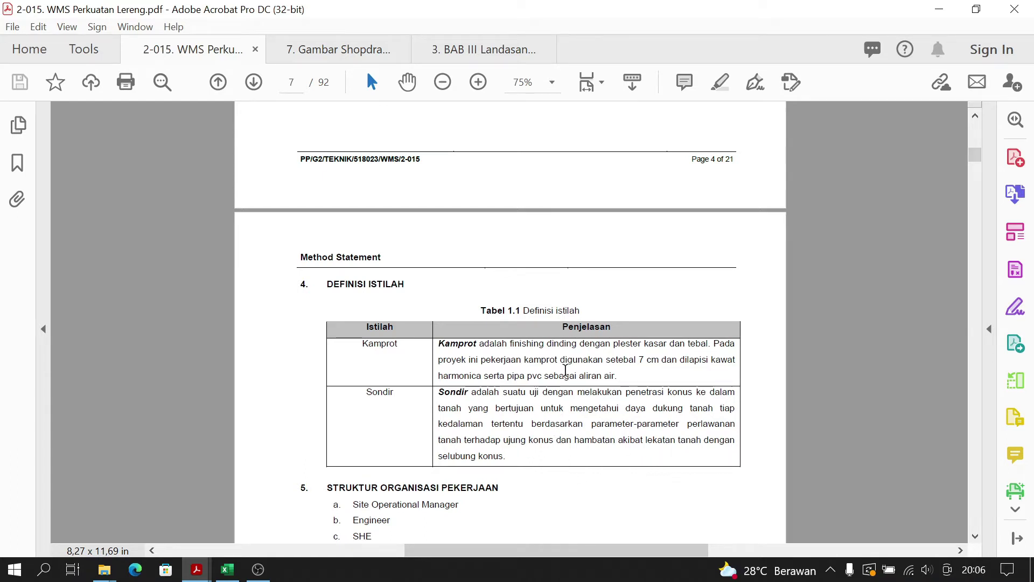
Step: Browse the method statement from the definitions through the role descriptions to the work flow chart in section 7.1
{"action": "scroll", "coordinate": [611, 323], "scroll_direction": "down", "scroll_amount": 15}
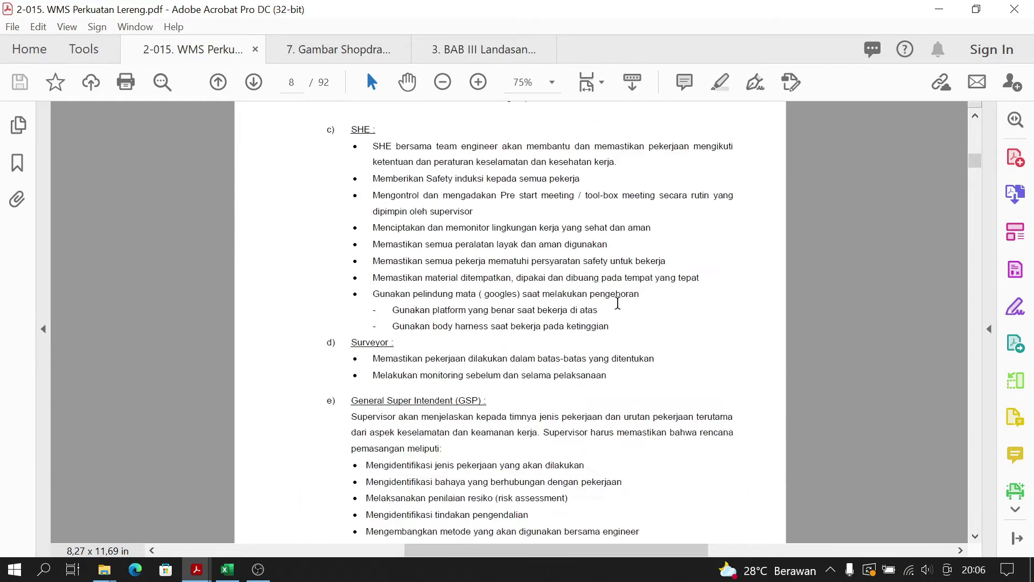
{"action": "scroll", "coordinate": [618, 304], "scroll_direction": "down", "scroll_amount": 20}
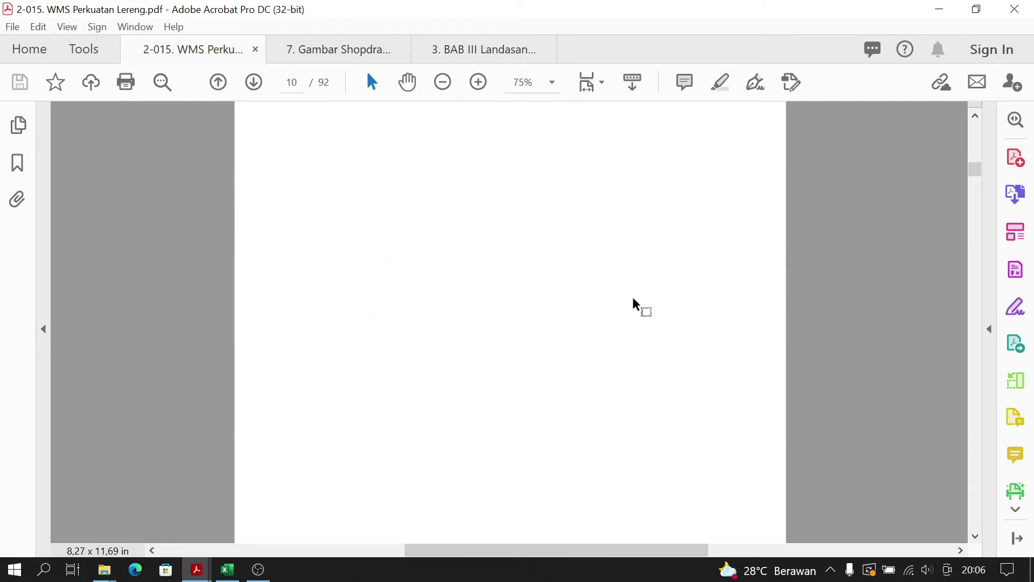
{"action": "scroll", "coordinate": [634, 303], "scroll_direction": "down", "scroll_amount": 10}
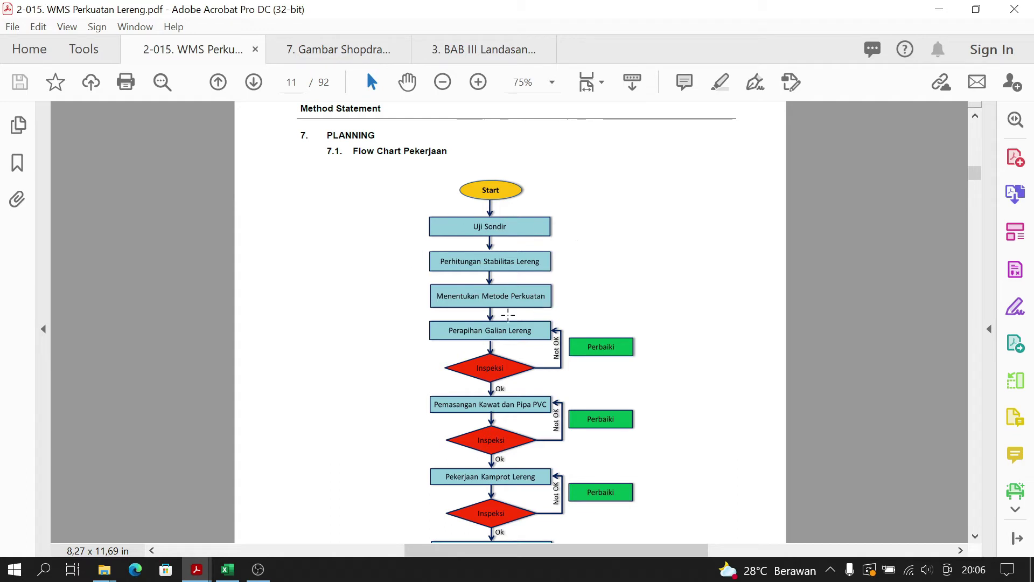
{"action": "scroll", "coordinate": [557, 295], "scroll_direction": "down", "scroll_amount": 1}
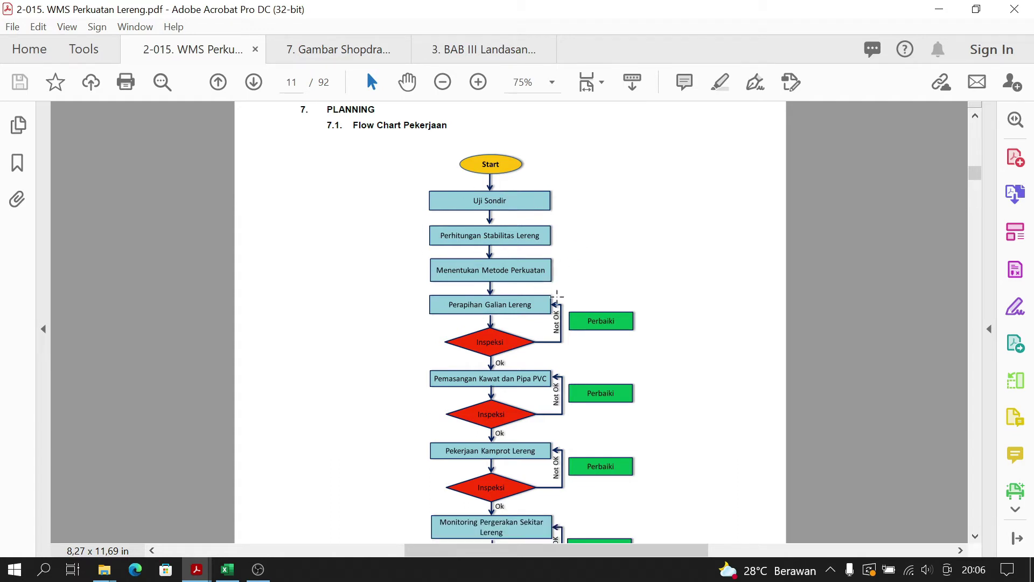
{"action": "scroll", "coordinate": [557, 295], "scroll_direction": "down", "scroll_amount": 2}
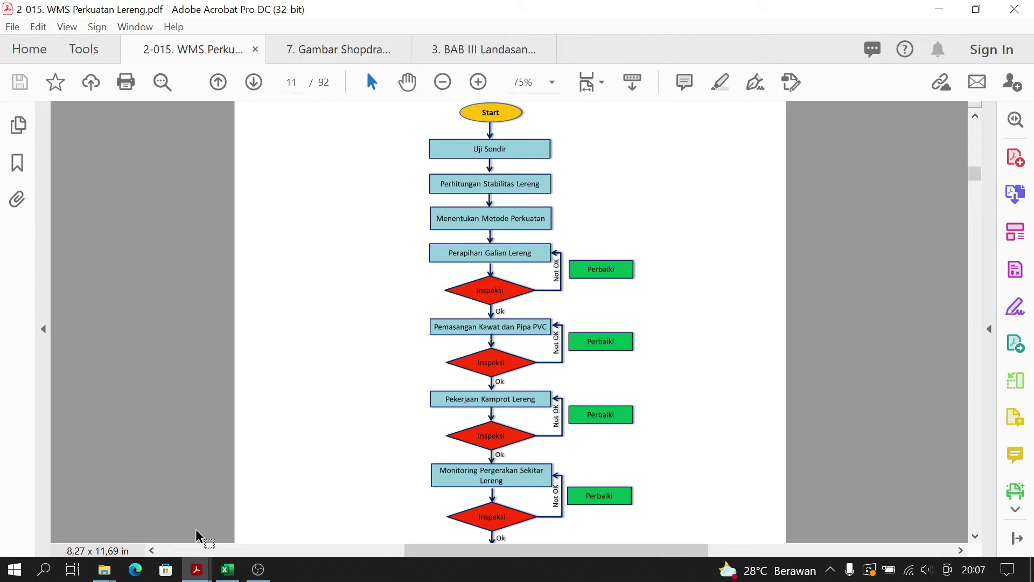
Step: Switch to the Stabilitas Lereng Sondir Unram workbook in Excel and examine the Denah sheet's test location map and sondir photos
{"action": "left_click", "coordinate": [228, 569]}
{"action": "left_click", "coordinate": [134, 529]}
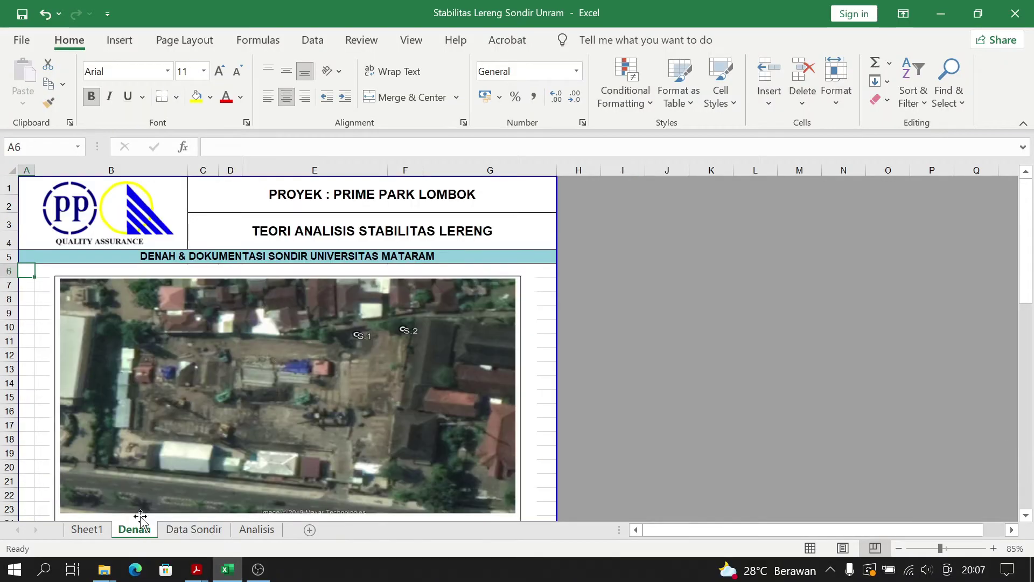
{"action": "scroll", "coordinate": [284, 365], "scroll_direction": "down", "scroll_amount": 2}
{"action": "scroll", "coordinate": [284, 365], "scroll_direction": "down", "scroll_amount": 7}
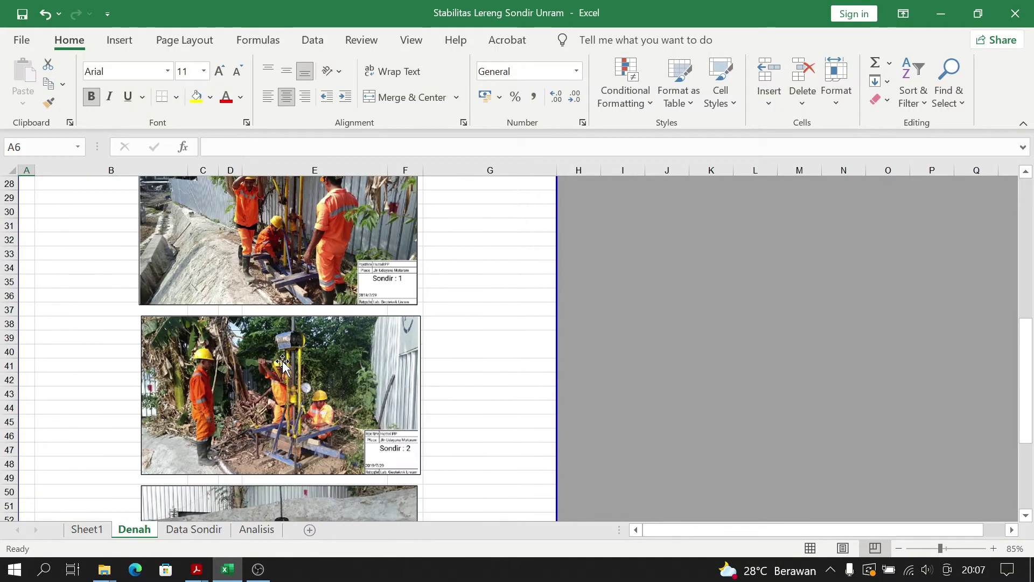
{"action": "scroll", "coordinate": [305, 334], "scroll_direction": "up", "scroll_amount": 7}
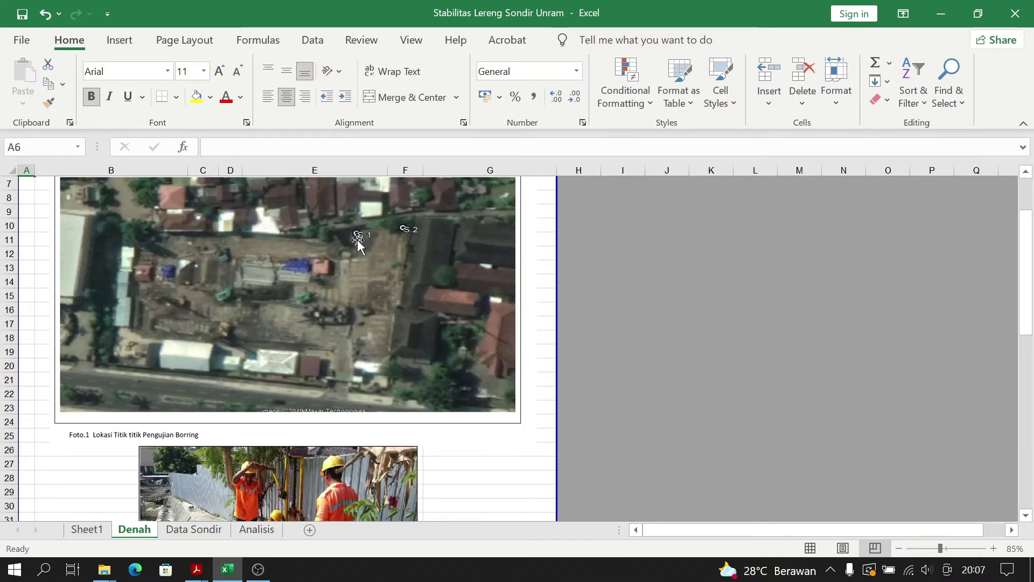
{"action": "scroll", "coordinate": [413, 237], "scroll_direction": "down", "scroll_amount": 8}
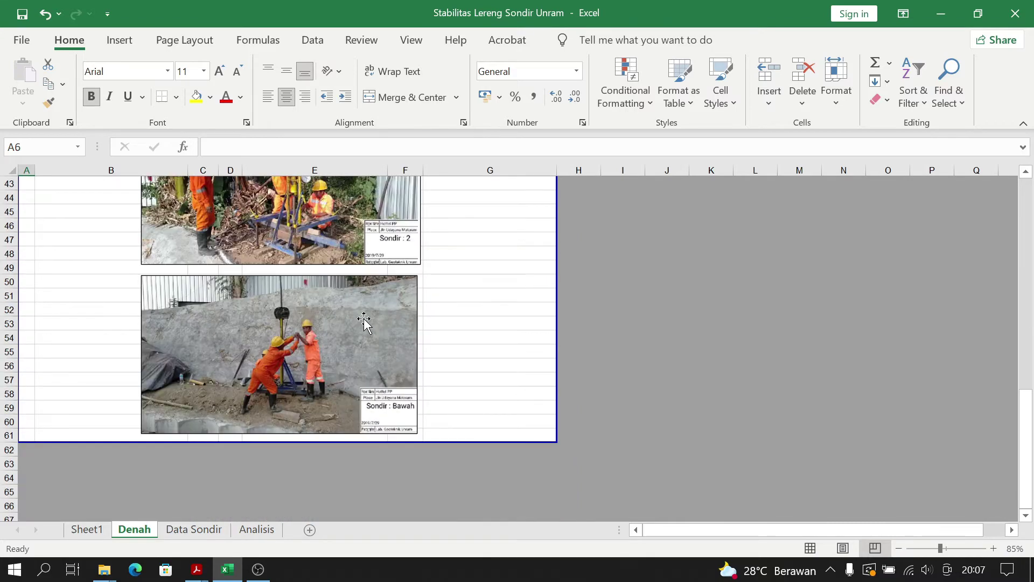
{"action": "scroll", "coordinate": [376, 339], "scroll_direction": "up", "scroll_amount": 4}
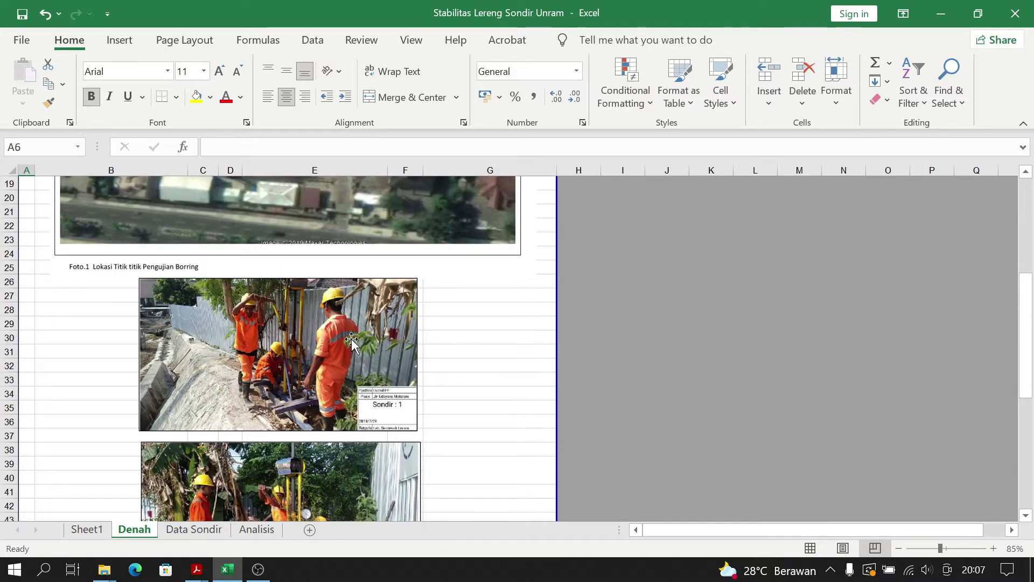
{"action": "scroll", "coordinate": [353, 341], "scroll_direction": "down", "scroll_amount": 4}
{"action": "scroll", "coordinate": [347, 342], "scroll_direction": "down", "scroll_amount": 4}
{"action": "scroll", "coordinate": [350, 342], "scroll_direction": "up", "scroll_amount": 5}
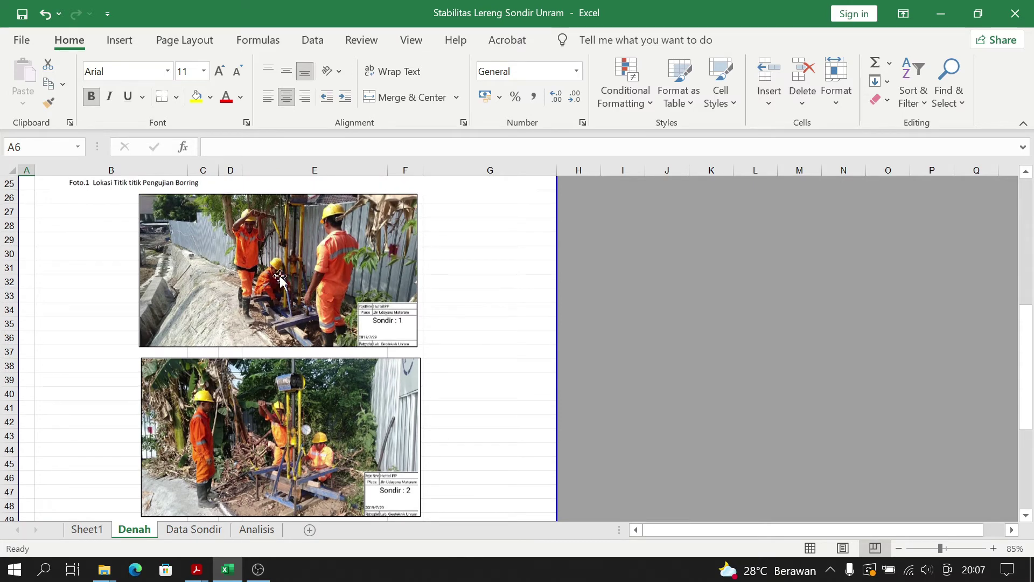
{"action": "scroll", "coordinate": [303, 284], "scroll_direction": "down", "scroll_amount": 4}
{"action": "scroll", "coordinate": [303, 282], "scroll_direction": "down", "scroll_amount": 14}
{"action": "scroll", "coordinate": [301, 288], "scroll_direction": "up", "scroll_amount": 12}
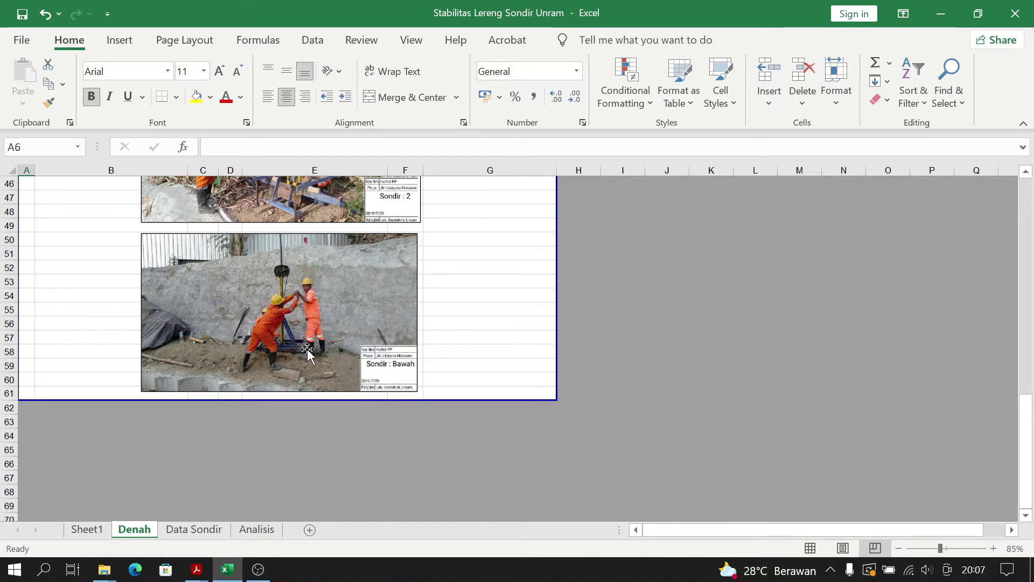
{"action": "scroll", "coordinate": [307, 355], "scroll_direction": "up", "scroll_amount": 6}
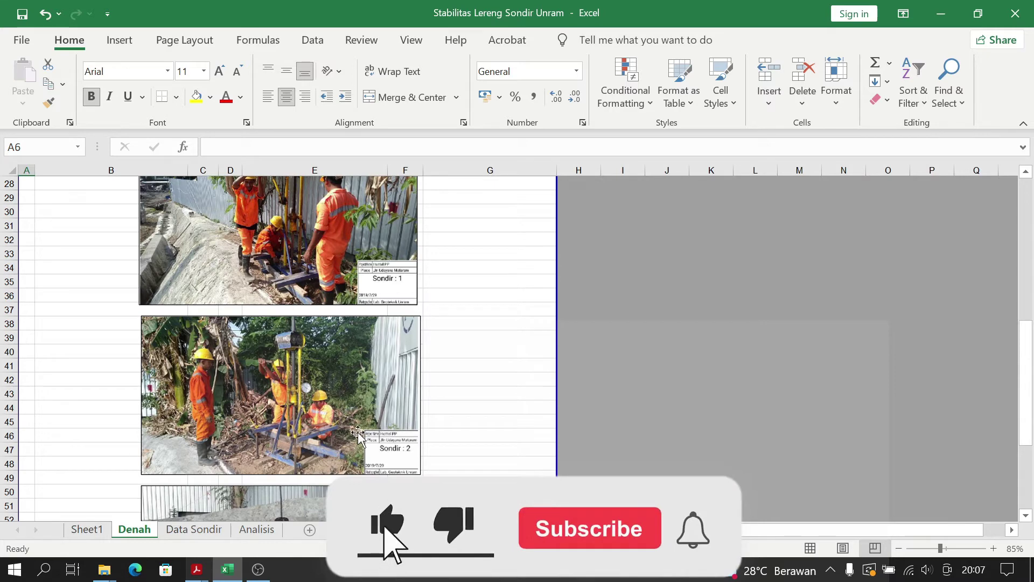
{"action": "scroll", "coordinate": [353, 438], "scroll_direction": "up", "scroll_amount": 3}
{"action": "scroll", "coordinate": [352, 437], "scroll_direction": "up", "scroll_amount": 6}
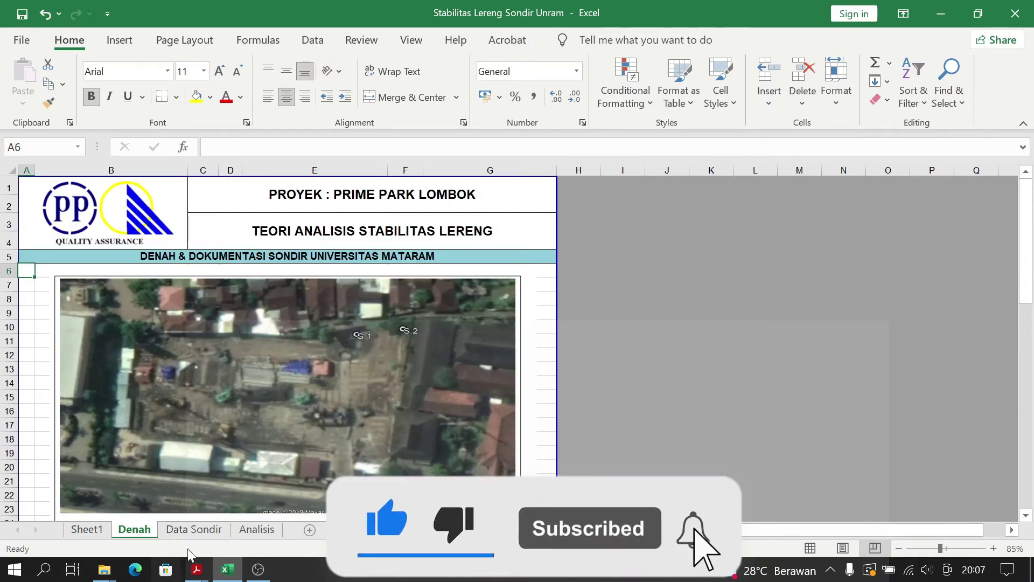
Step: Open the Data Sondir sheet and review the summary table of depths, soil layers and cone resistance for the sondir points
{"action": "left_click", "coordinate": [195, 532]}
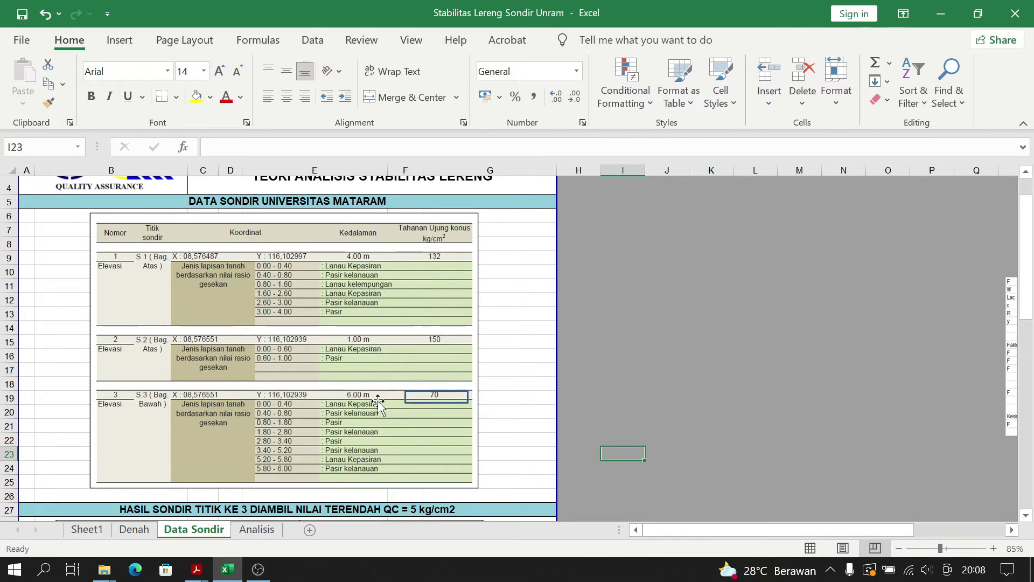
{"action": "scroll", "coordinate": [395, 404], "scroll_direction": "down", "scroll_amount": 1}
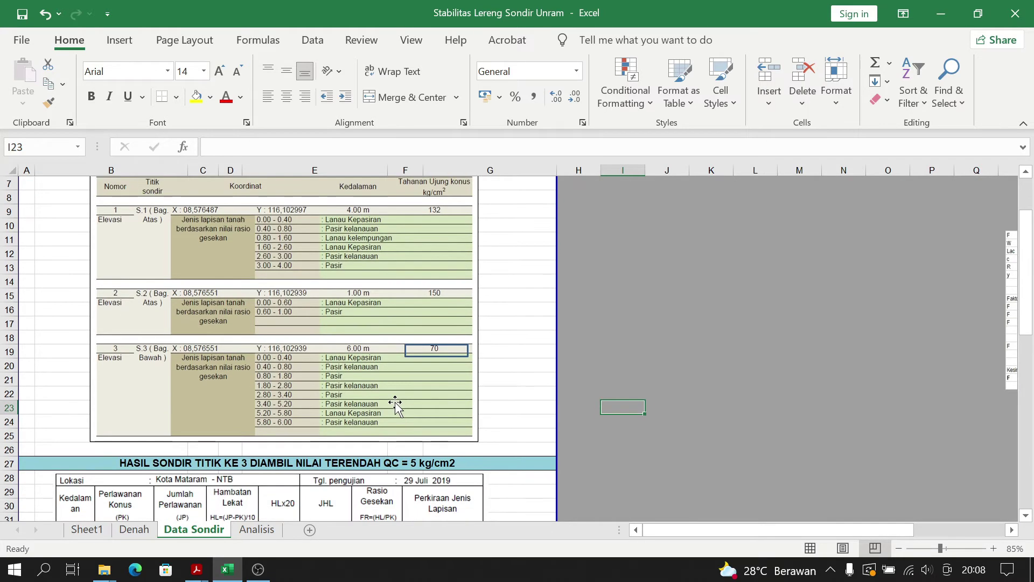
{"action": "scroll", "coordinate": [395, 401], "scroll_direction": "up", "scroll_amount": 1}
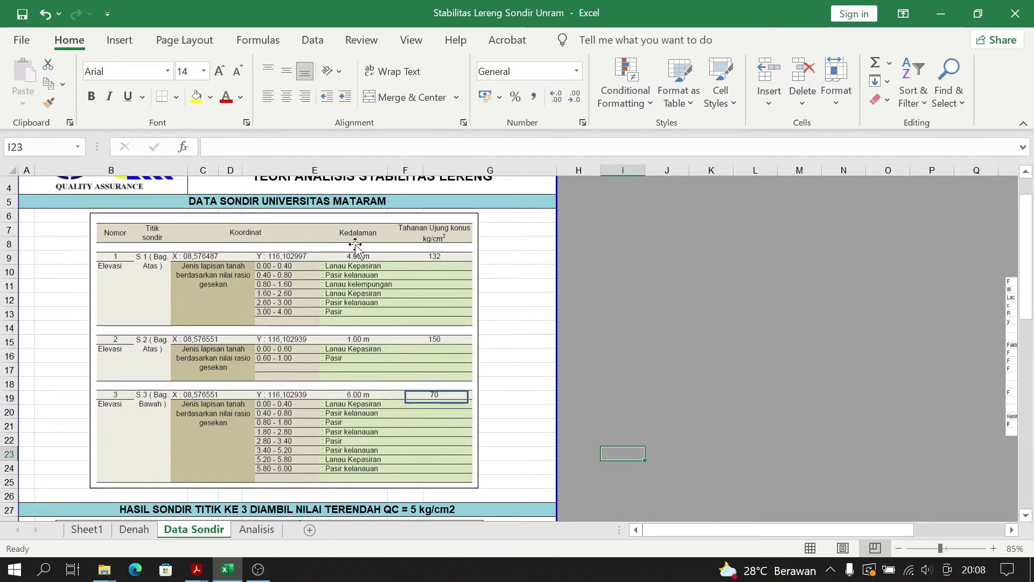
Step: Examine the detailed test results for sondir point 3 and compare them with its entry in the summary table
{"action": "scroll", "coordinate": [356, 312], "scroll_direction": "down", "scroll_amount": 7}
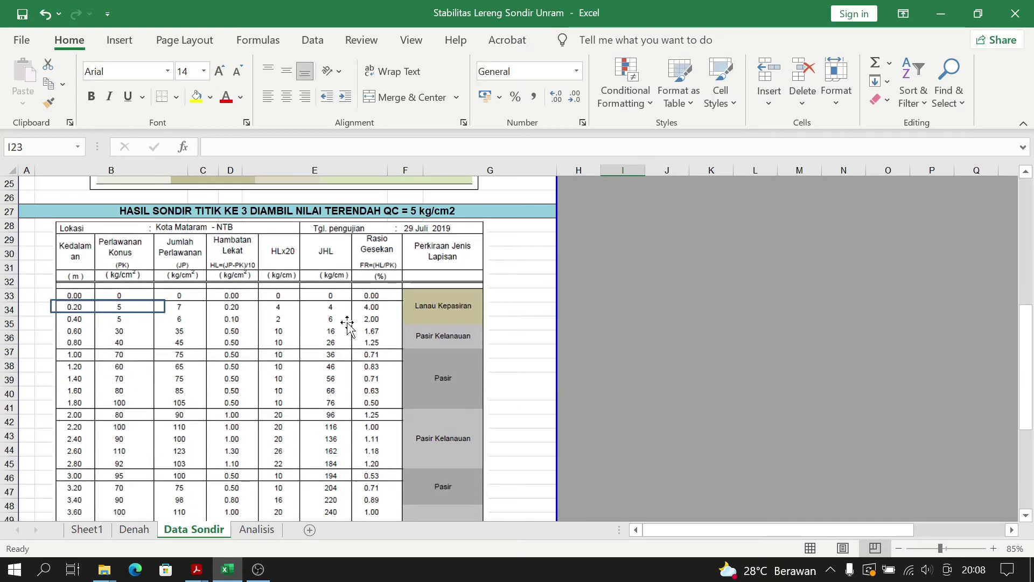
{"action": "left_click", "coordinate": [247, 211]}
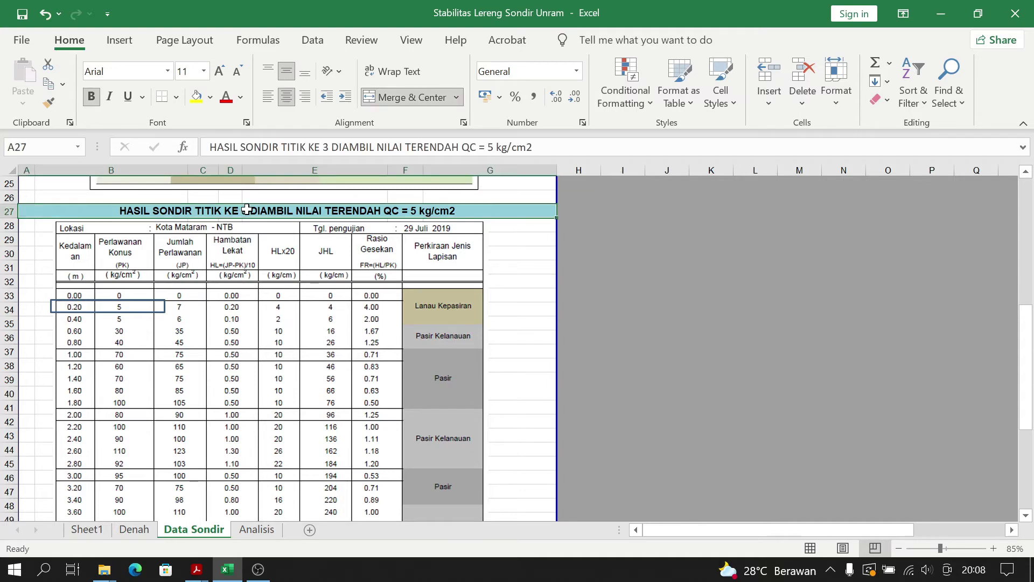
{"action": "scroll", "coordinate": [264, 246], "scroll_direction": "up", "scroll_amount": 1}
{"action": "scroll", "coordinate": [269, 265], "scroll_direction": "up", "scroll_amount": 3}
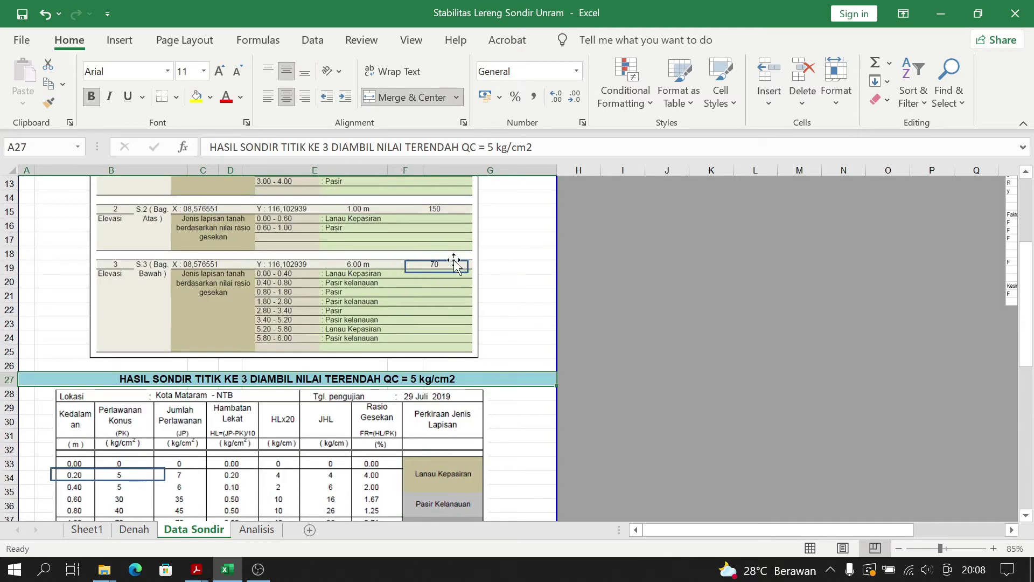
{"action": "scroll", "coordinate": [256, 405], "scroll_direction": "down", "scroll_amount": 1}
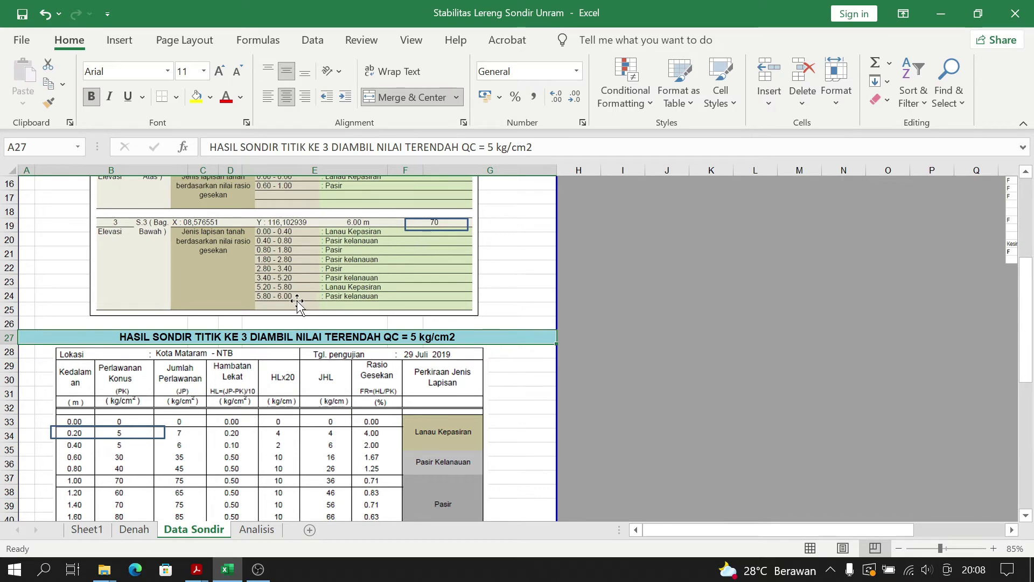
{"action": "scroll", "coordinate": [104, 427], "scroll_direction": "down", "scroll_amount": 2}
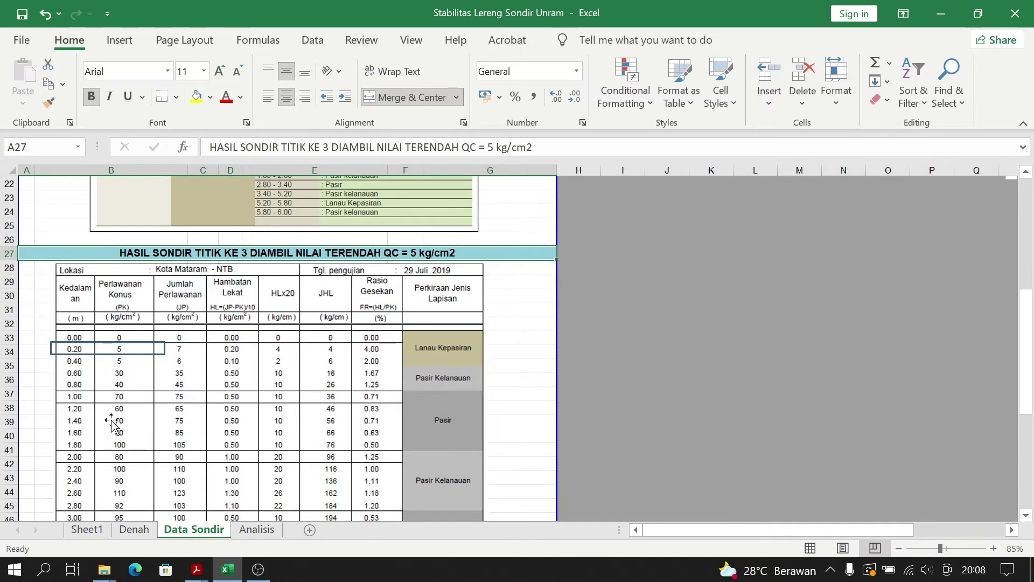
{"action": "scroll", "coordinate": [112, 422], "scroll_direction": "down", "scroll_amount": 1}
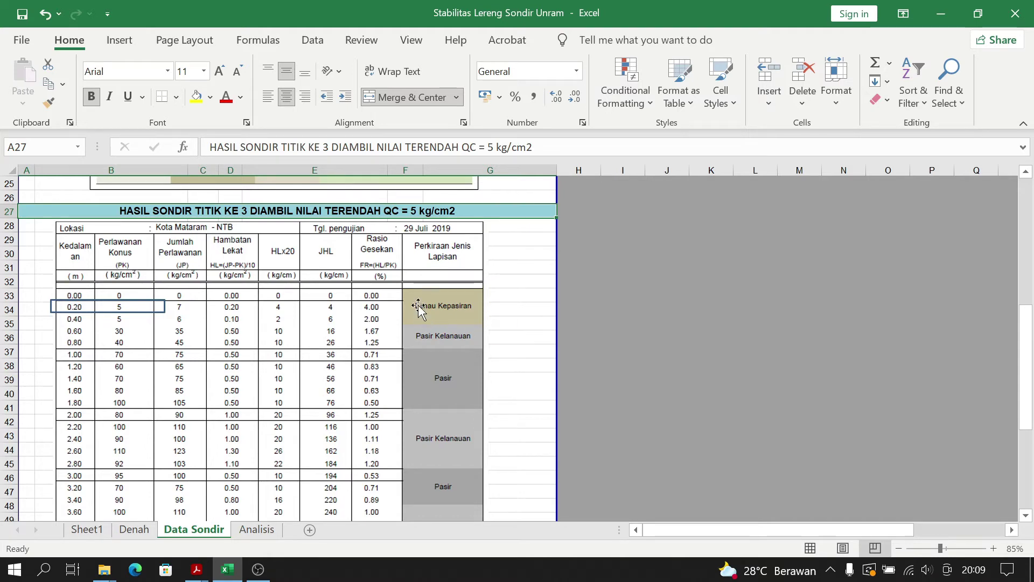
Step: Open the Analisis sheet and examine the slope cross-section and the slip arc diagram
{"action": "left_click", "coordinate": [257, 529]}
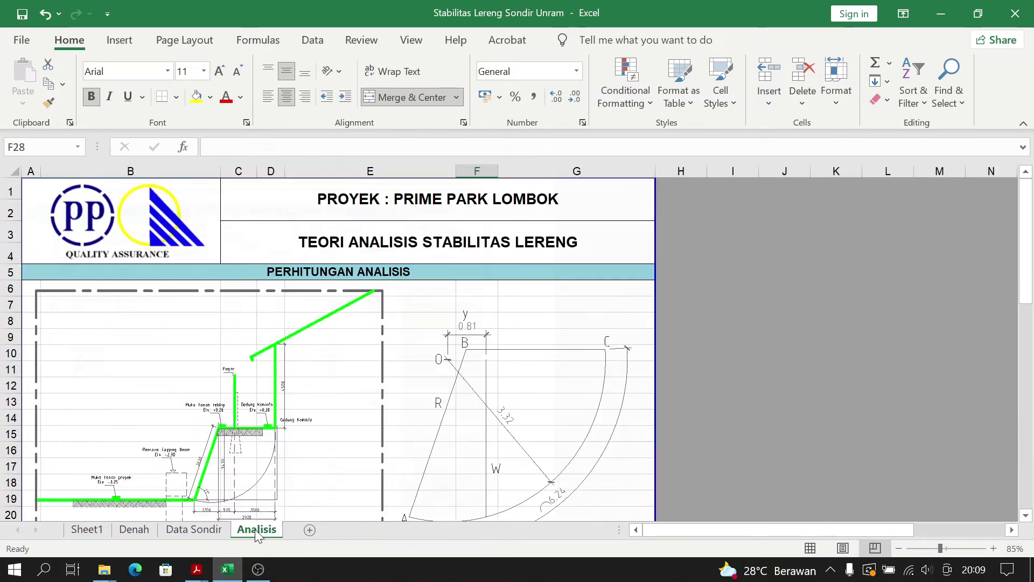
{"action": "scroll", "coordinate": [341, 361], "scroll_direction": "down", "scroll_amount": 2}
{"action": "scroll", "coordinate": [341, 362], "scroll_direction": "up", "scroll_amount": 1}
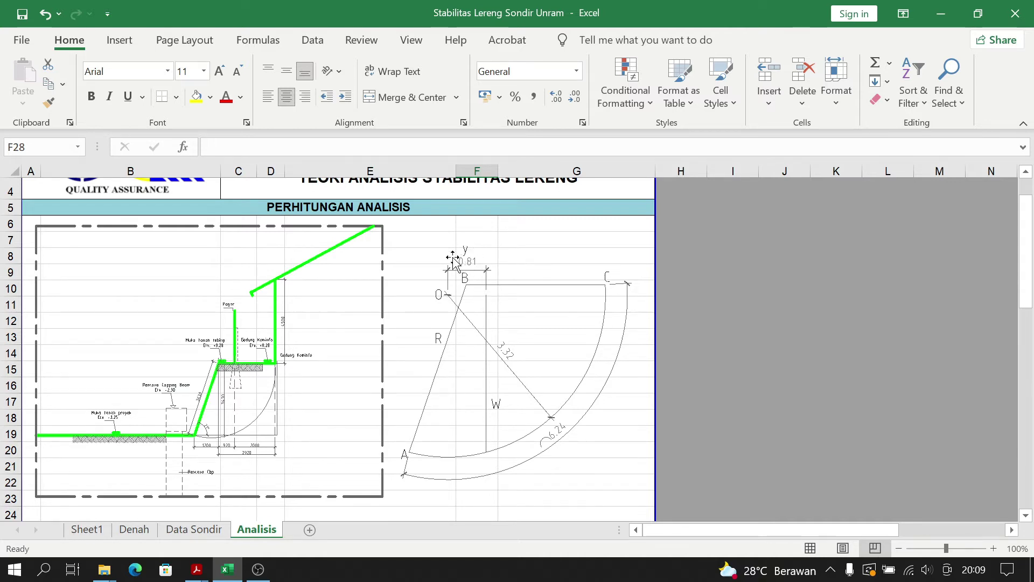
Step: Review the unit weight, the sliding soil volume and the calculation of the sliding soil weight on the Analisis sheet
{"action": "scroll", "coordinate": [226, 367], "scroll_direction": "down", "scroll_amount": 4}
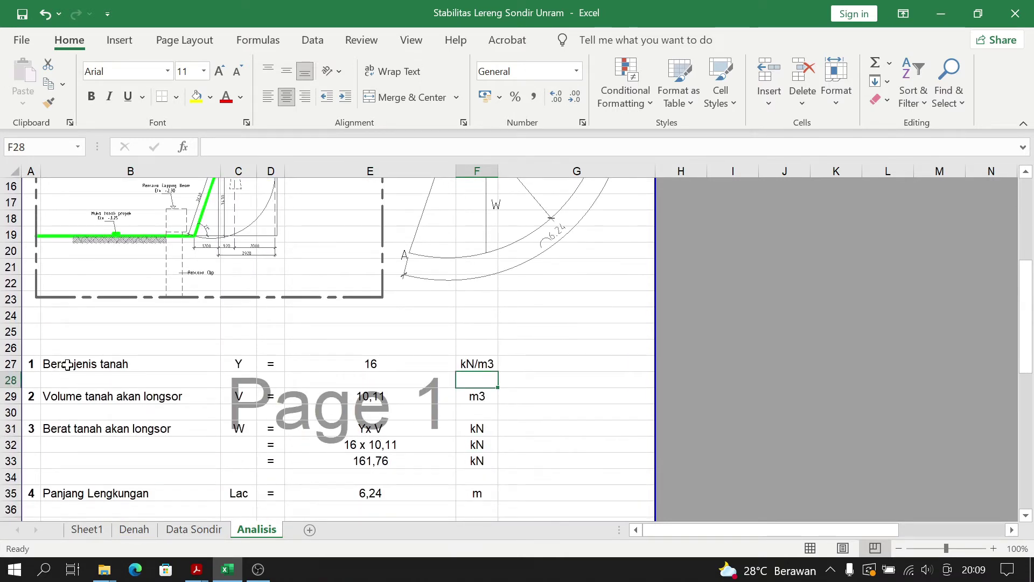
{"action": "left_click", "coordinate": [351, 362]}
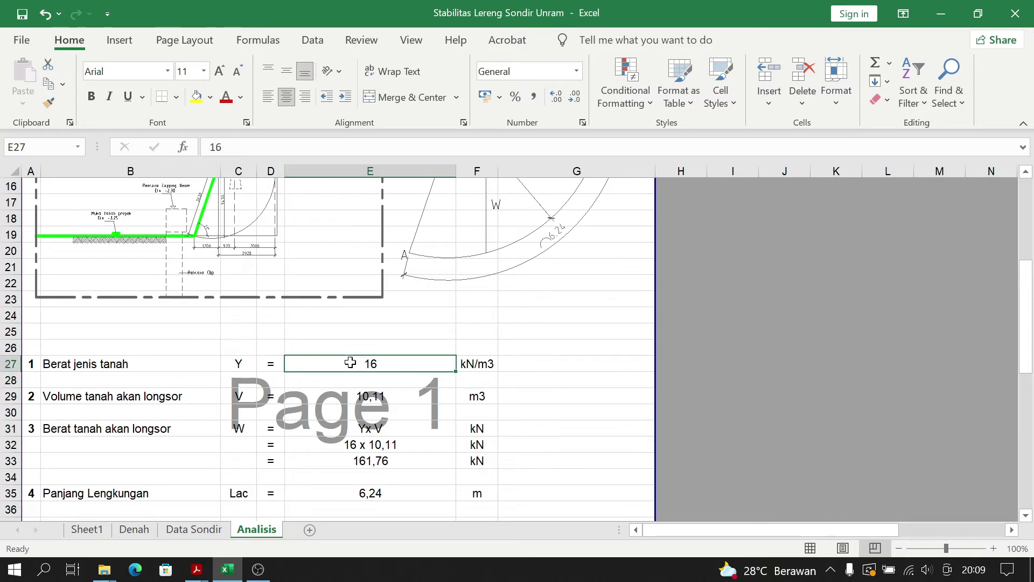
{"action": "left_click", "coordinate": [481, 357]}
{"action": "left_click", "coordinate": [340, 359]}
{"action": "left_click", "coordinate": [73, 398]}
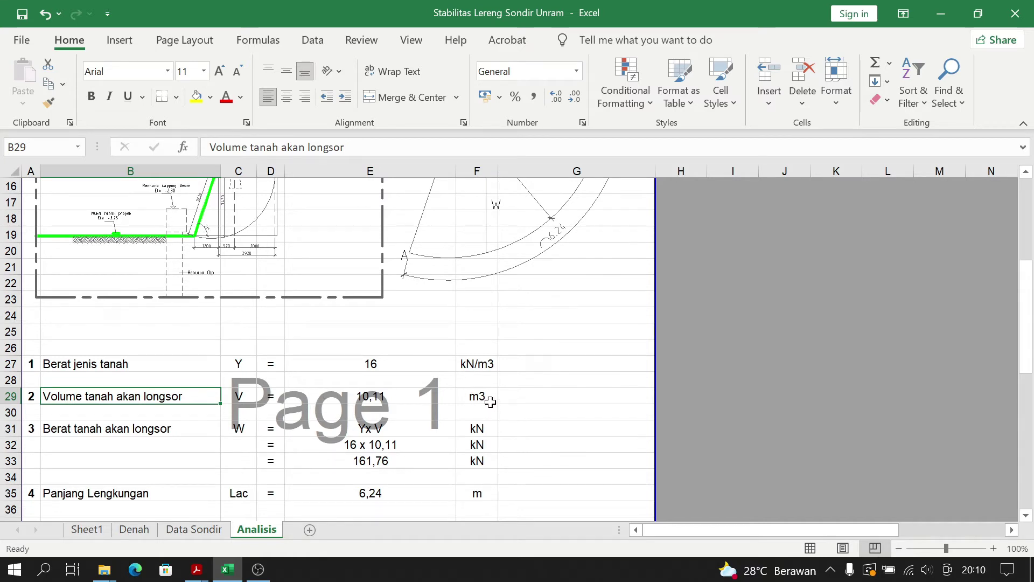
{"action": "left_click", "coordinate": [63, 429]}
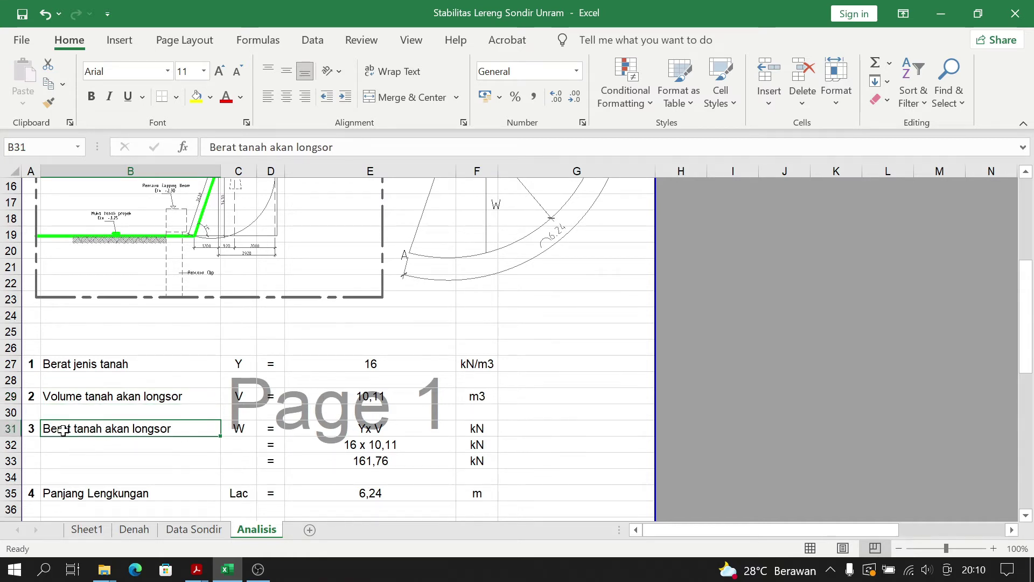
{"action": "scroll", "coordinate": [63, 429], "scroll_direction": "down", "scroll_amount": 1}
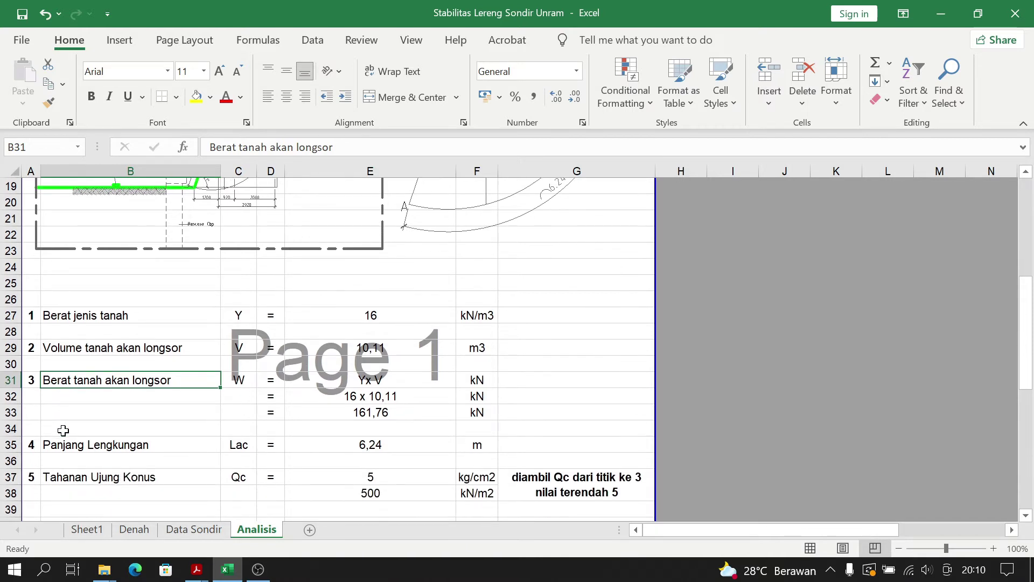
{"action": "left_click", "coordinate": [68, 314]}
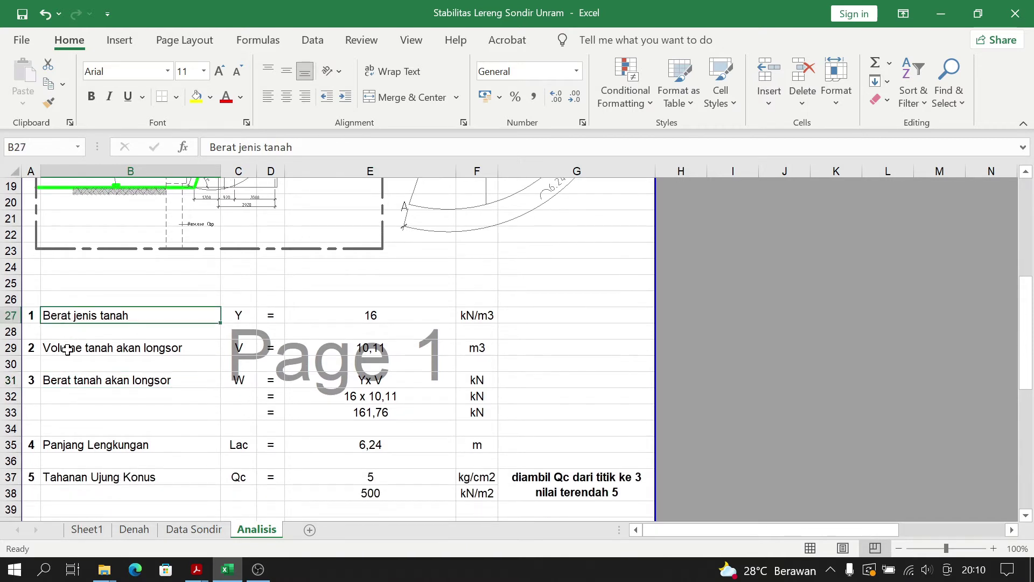
{"action": "left_click", "coordinate": [67, 349]}
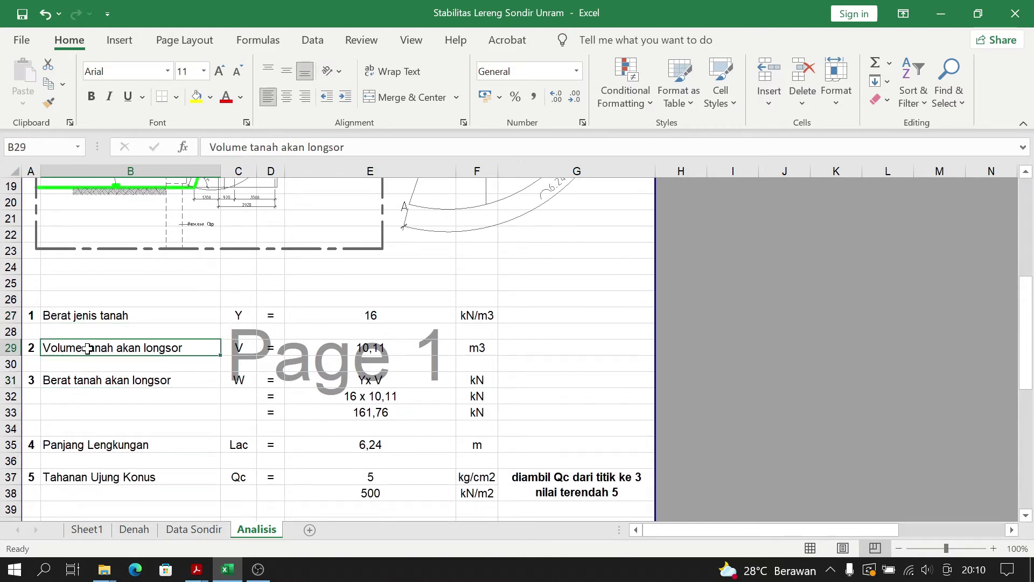
{"action": "left_click", "coordinate": [329, 398]}
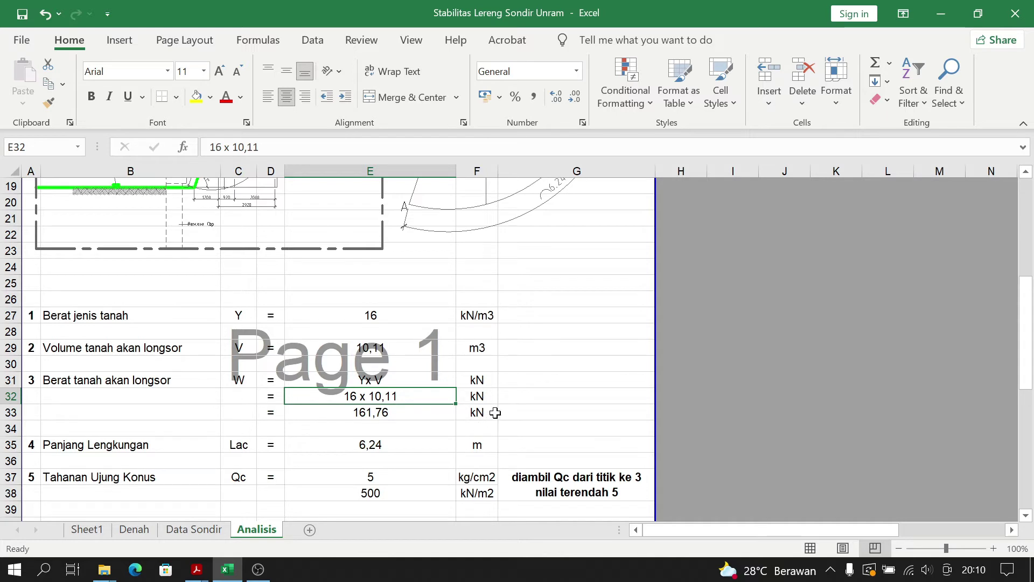
Step: Check the Panjang Lengkungan entry in row 35 against the arc dimension in the slip diagram
{"action": "left_click", "coordinate": [61, 446]}
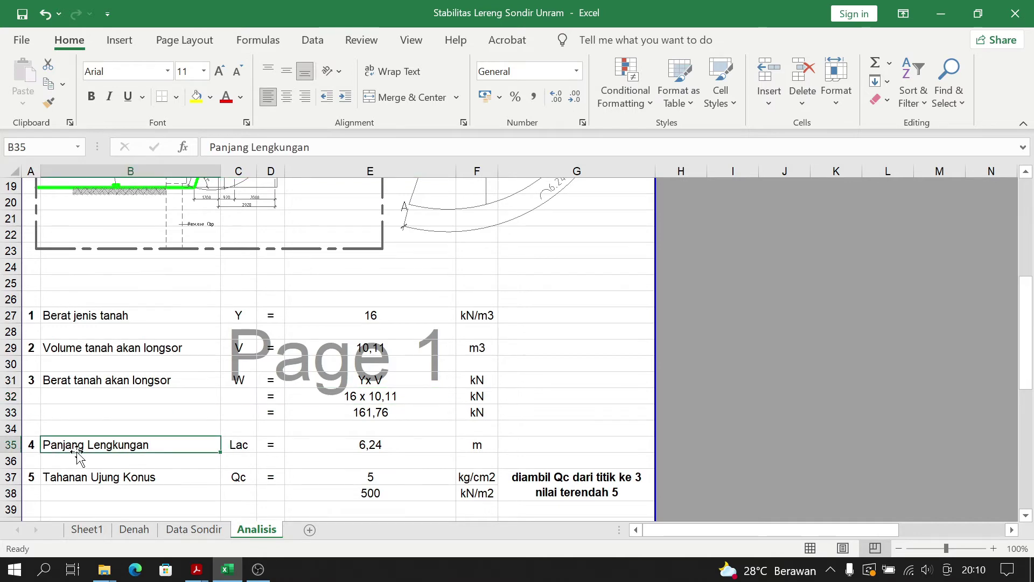
{"action": "scroll", "coordinate": [253, 420], "scroll_direction": "up", "scroll_amount": 3}
{"action": "scroll", "coordinate": [401, 383], "scroll_direction": "up", "scroll_amount": 2}
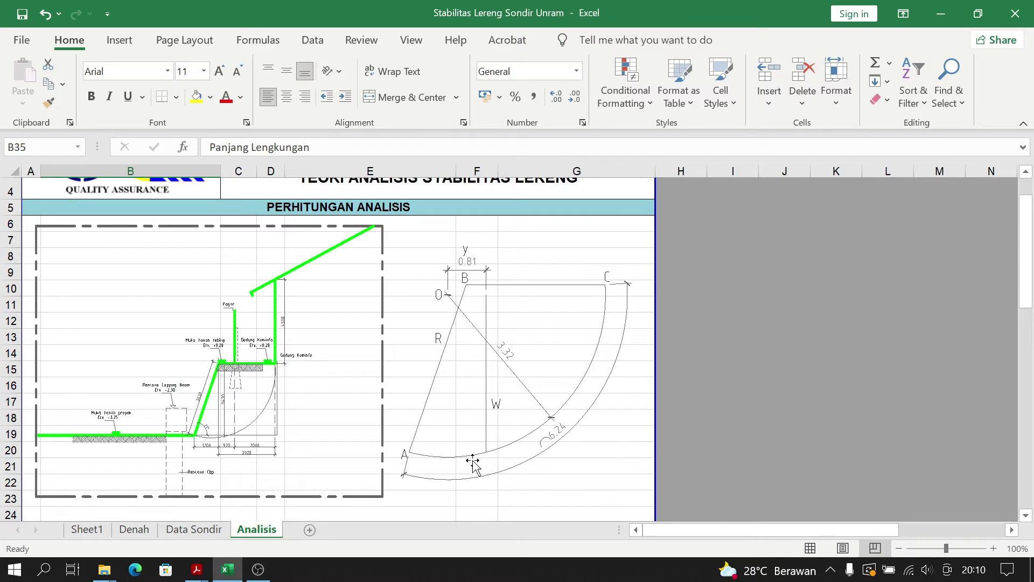
Step: Check the Tahanan Ujung Konus entry against the sondir point 3 results on the Data Sondir sheet and review its conversion to kN/m2
{"action": "scroll", "coordinate": [427, 450], "scroll_direction": "down", "scroll_amount": 7}
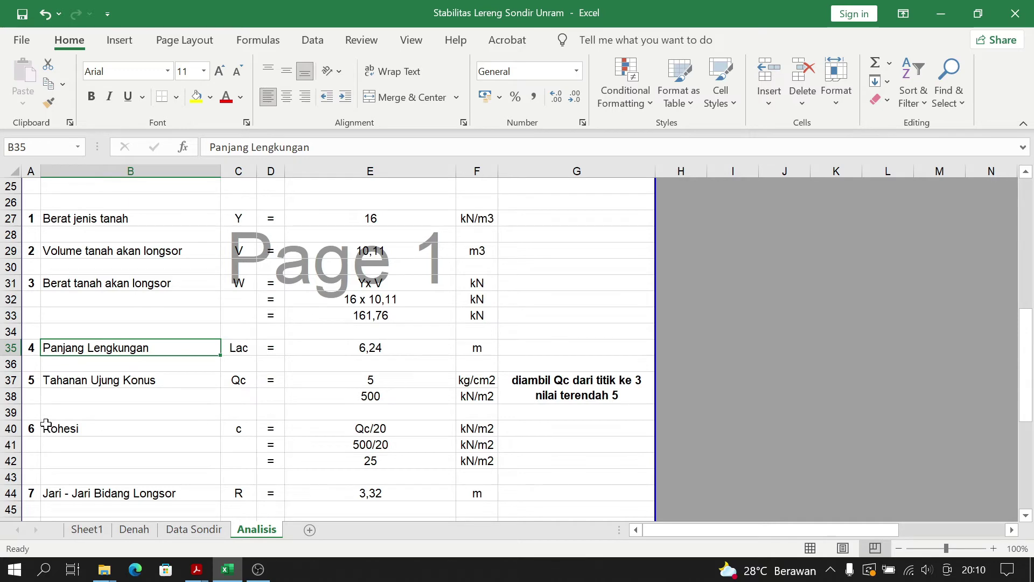
{"action": "left_click", "coordinate": [58, 381]}
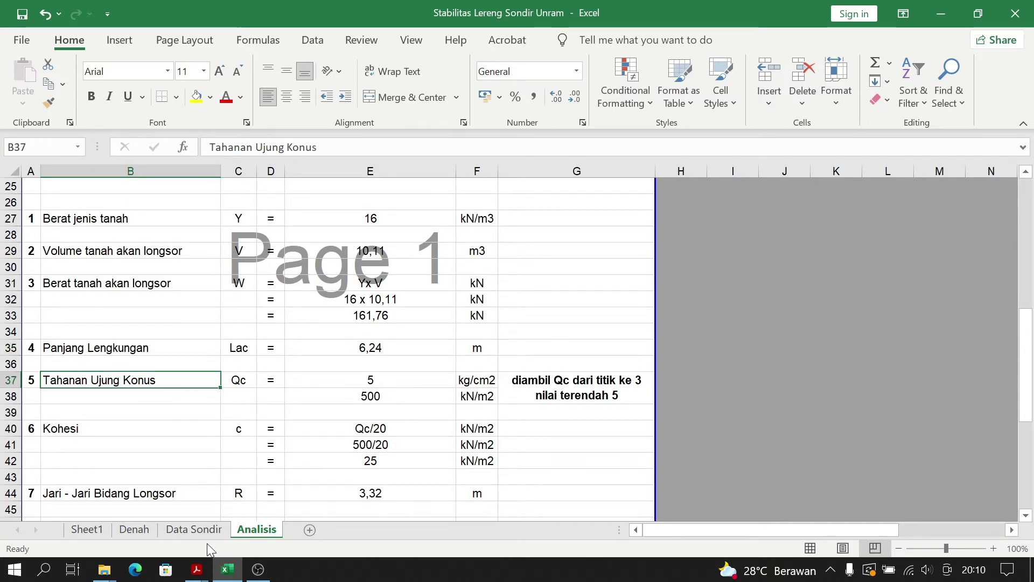
{"action": "left_click", "coordinate": [195, 530]}
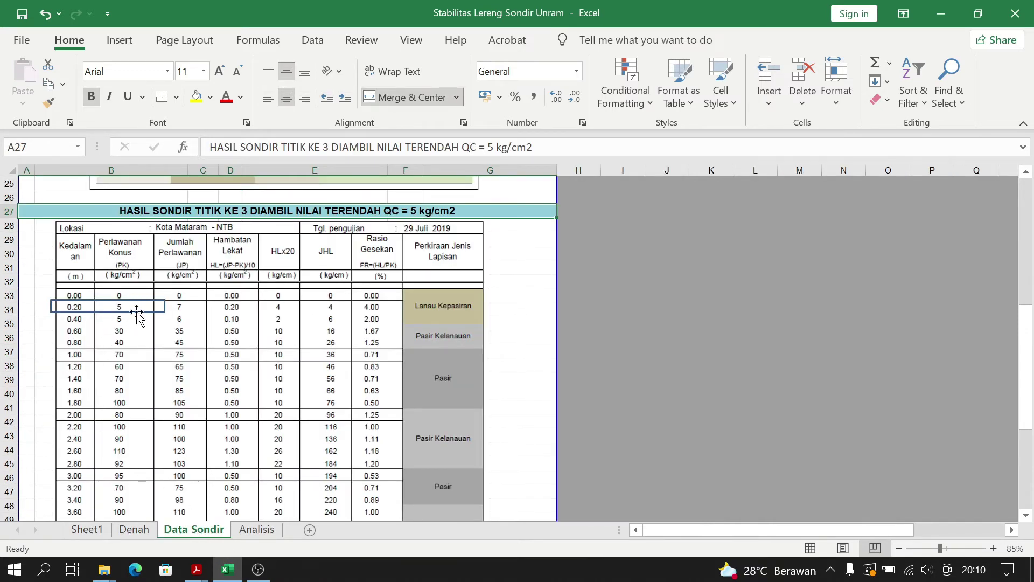
{"action": "left_click", "coordinate": [256, 529]}
{"action": "left_click", "coordinate": [351, 379]}
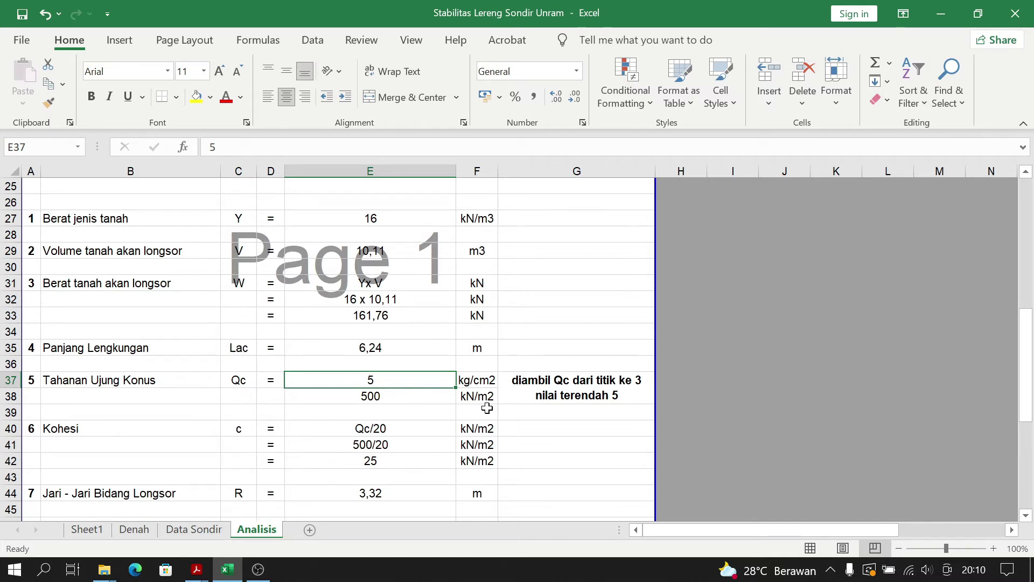
{"action": "left_click", "coordinate": [412, 401]}
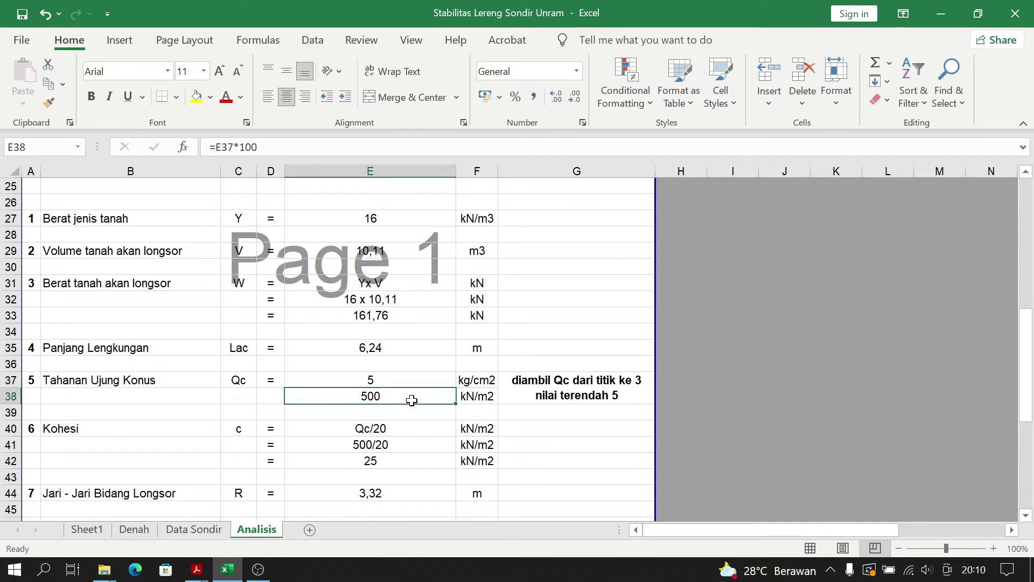
Step: Review how Kohesi is derived from the cone resistance in rows 40 to 42 of the Analisis sheet
{"action": "left_click", "coordinate": [407, 440]}
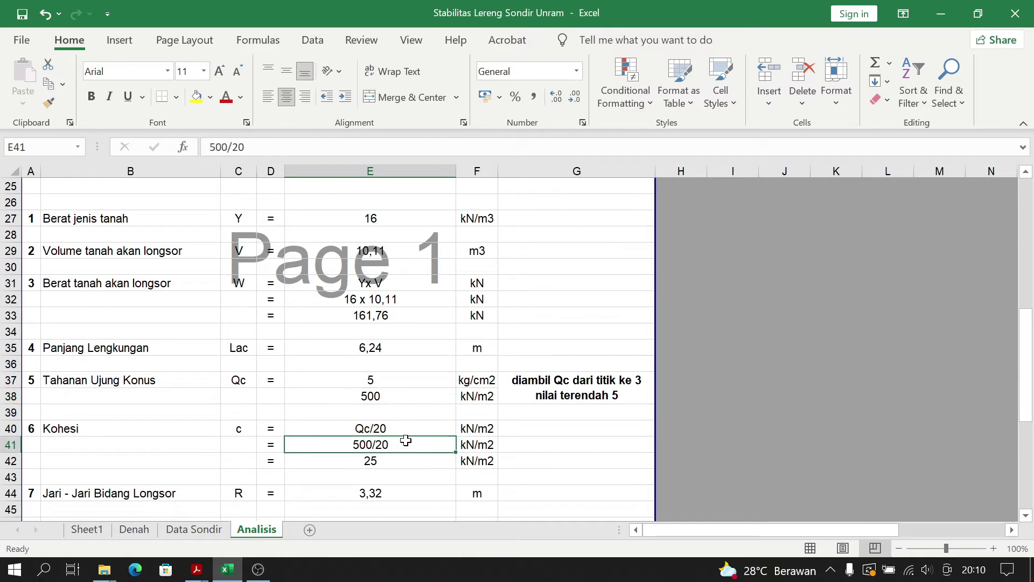
{"action": "scroll", "coordinate": [61, 437], "scroll_direction": "down", "scroll_amount": 1}
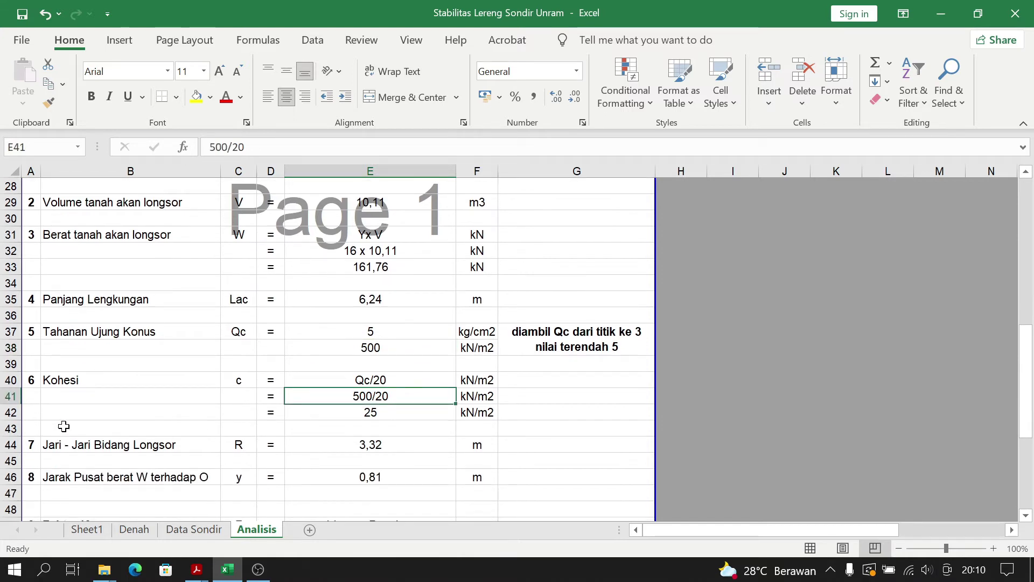
{"action": "left_click", "coordinate": [79, 380]}
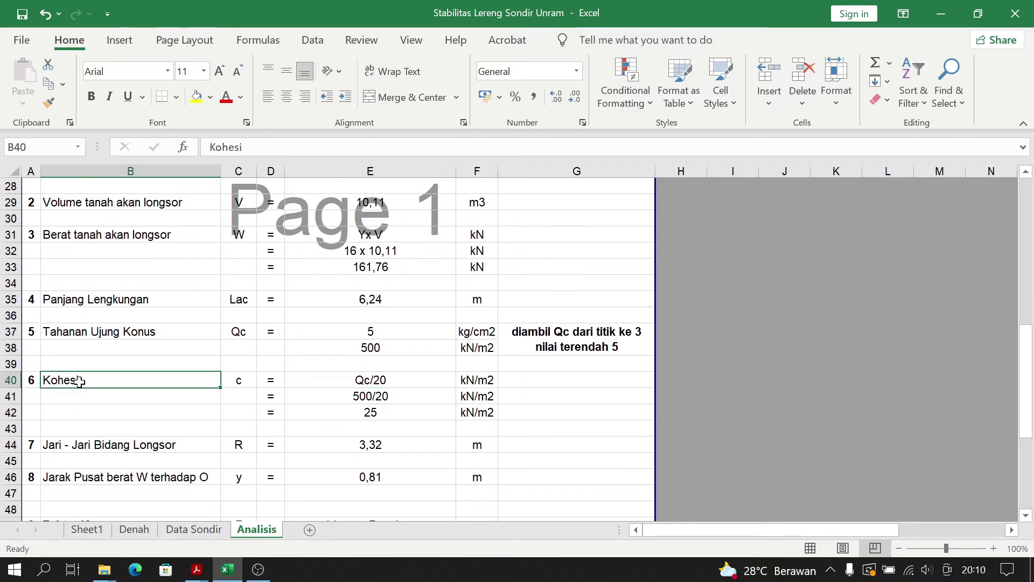
{"action": "left_click", "coordinate": [238, 384]}
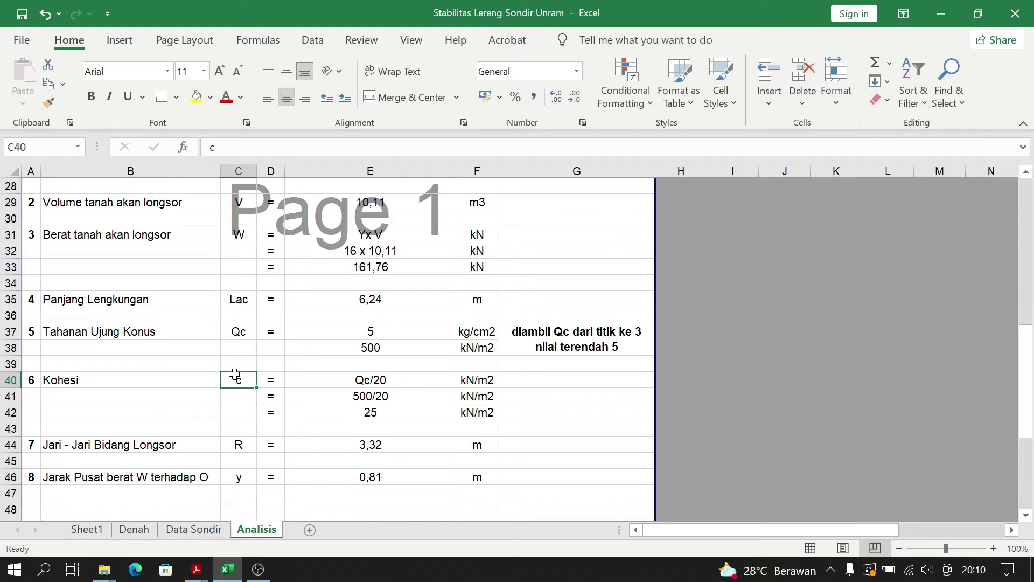
{"action": "left_click", "coordinate": [97, 330]}
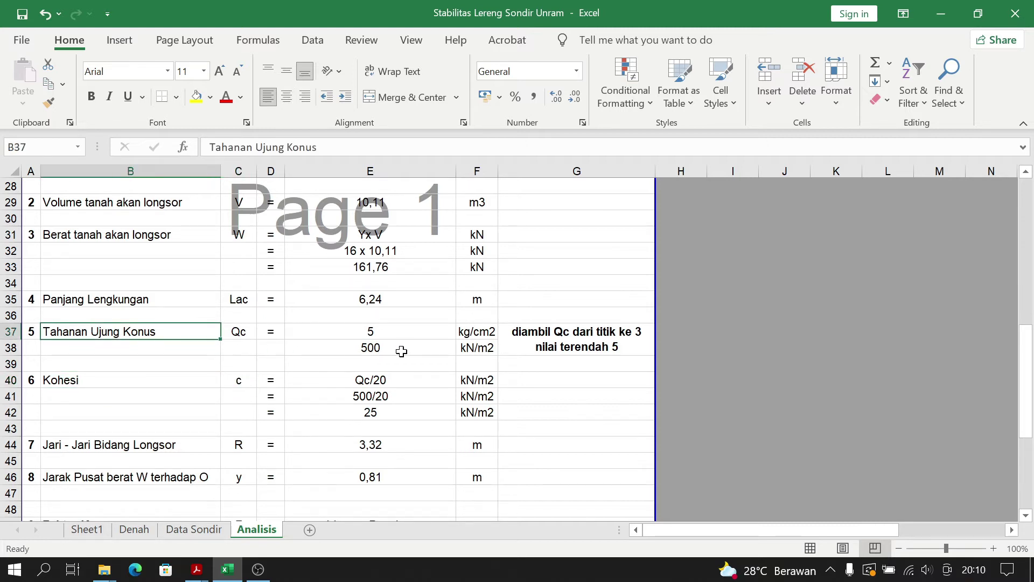
{"action": "left_click", "coordinate": [389, 380]}
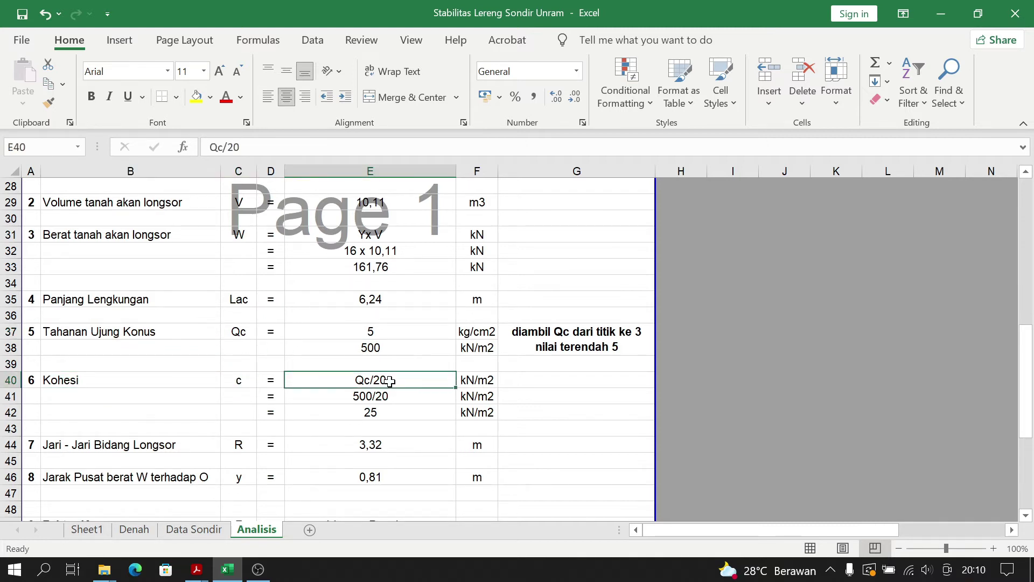
{"action": "left_click", "coordinate": [396, 413]}
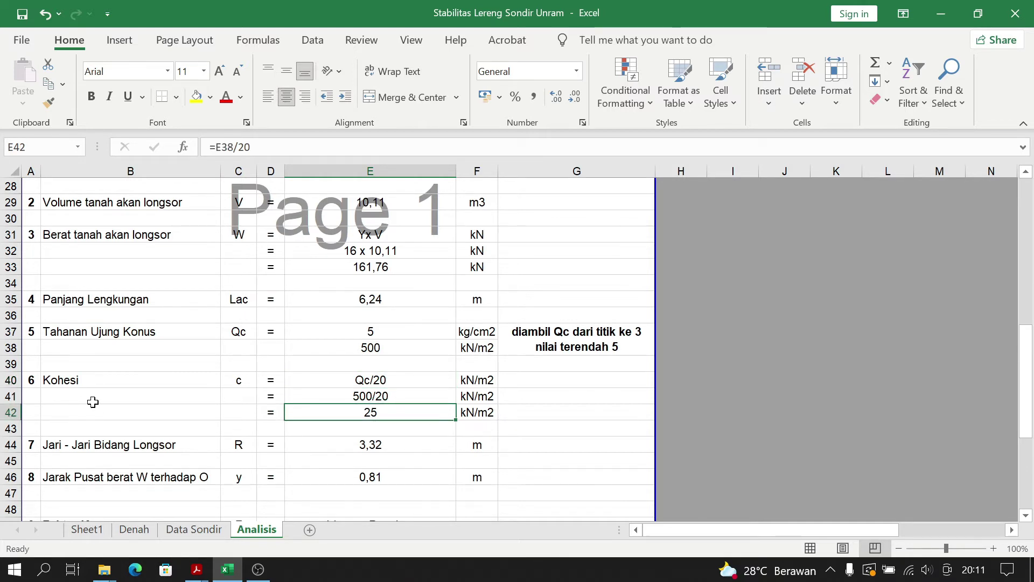
Step: Check the Jari - Jari Bidang Longsor entry in row 44 against the radius dimension in the slip diagram
{"action": "scroll", "coordinate": [93, 403], "scroll_direction": "down", "scroll_amount": 1}
{"action": "left_click", "coordinate": [67, 400]}
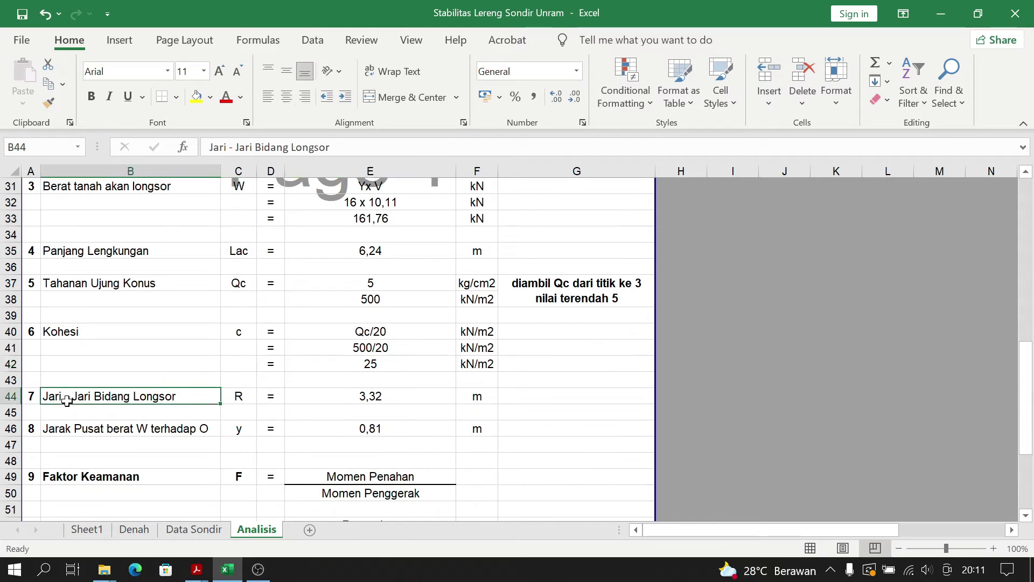
{"action": "left_click", "coordinate": [340, 403]}
{"action": "scroll", "coordinate": [345, 399], "scroll_direction": "up", "scroll_amount": 9}
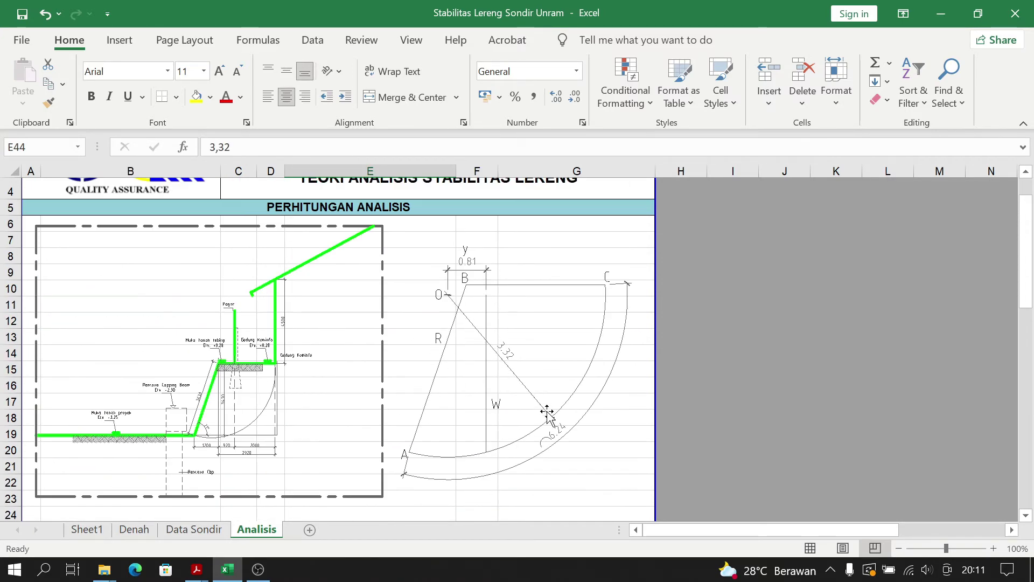
{"action": "scroll", "coordinate": [277, 372], "scroll_direction": "down", "scroll_amount": 9}
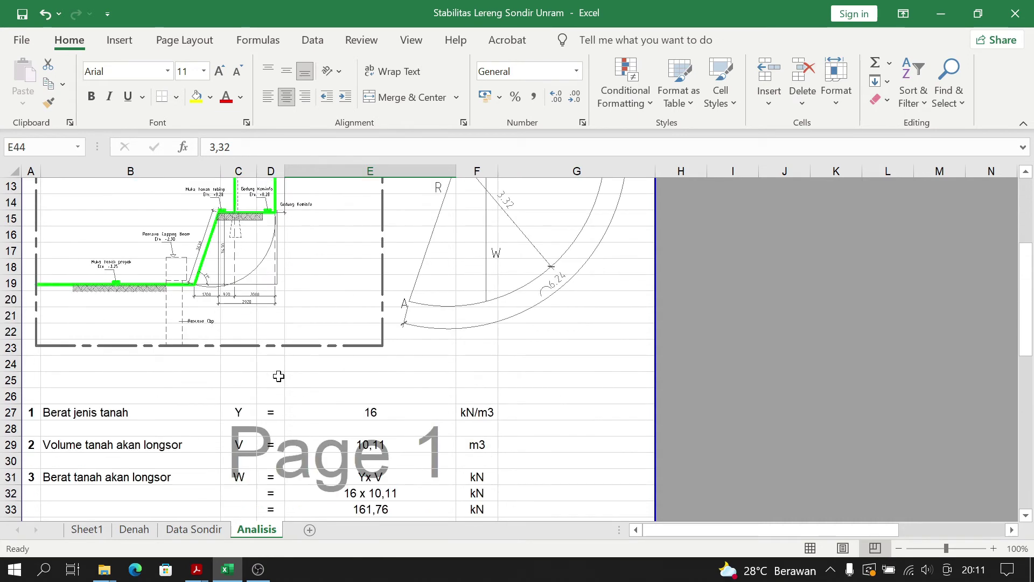
{"action": "scroll", "coordinate": [281, 382], "scroll_direction": "down", "scroll_amount": 1}
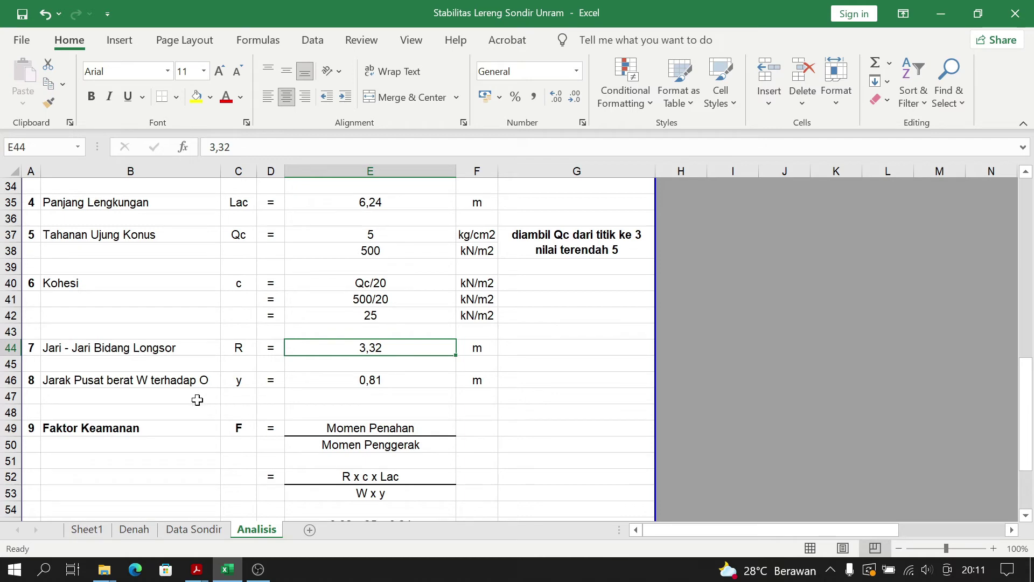
Step: Compare the Jarak Pusat berat W terhadap O entry in row 46 with the y dimension in the slip diagram
{"action": "left_click", "coordinate": [63, 384]}
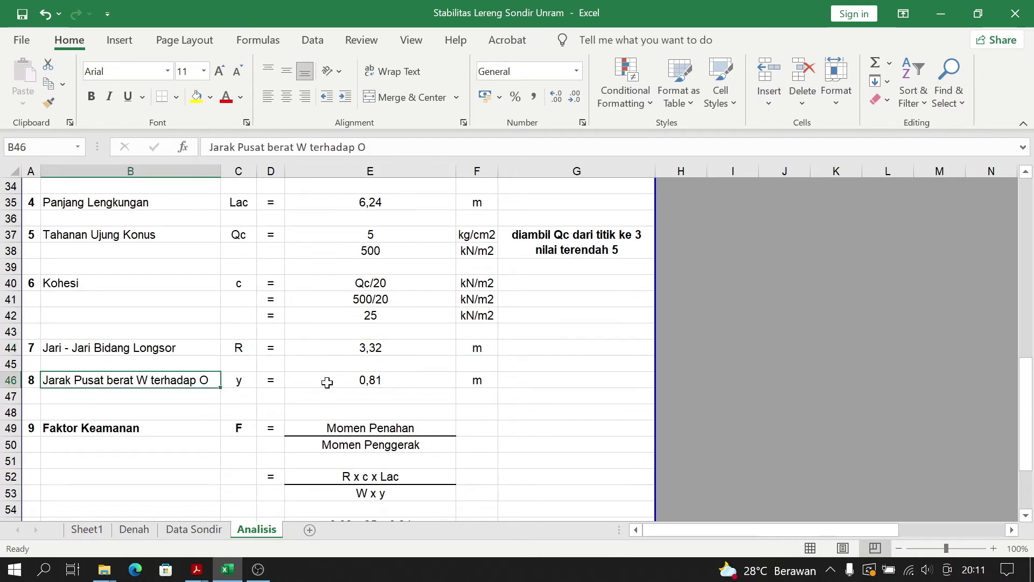
{"action": "scroll", "coordinate": [327, 382], "scroll_direction": "up", "scroll_amount": 11}
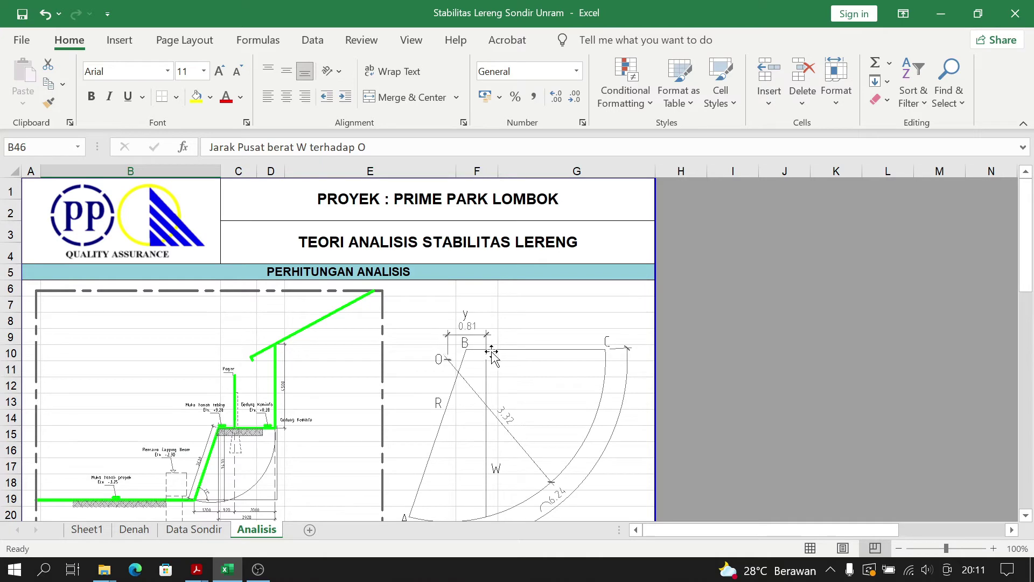
{"action": "scroll", "coordinate": [429, 388], "scroll_direction": "down", "scroll_amount": 11}
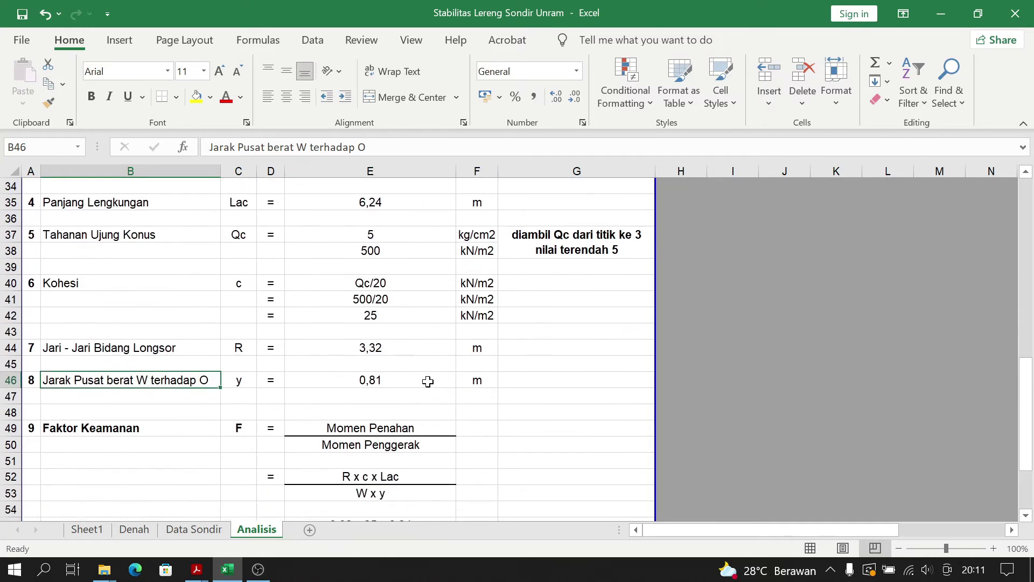
{"action": "left_click", "coordinate": [412, 377]}
Step: Review the Faktor Keamanan formula and trace the resisting moment terms R, c and Lac back to their input rows
{"action": "scroll", "coordinate": [188, 428], "scroll_direction": "down", "scroll_amount": 2}
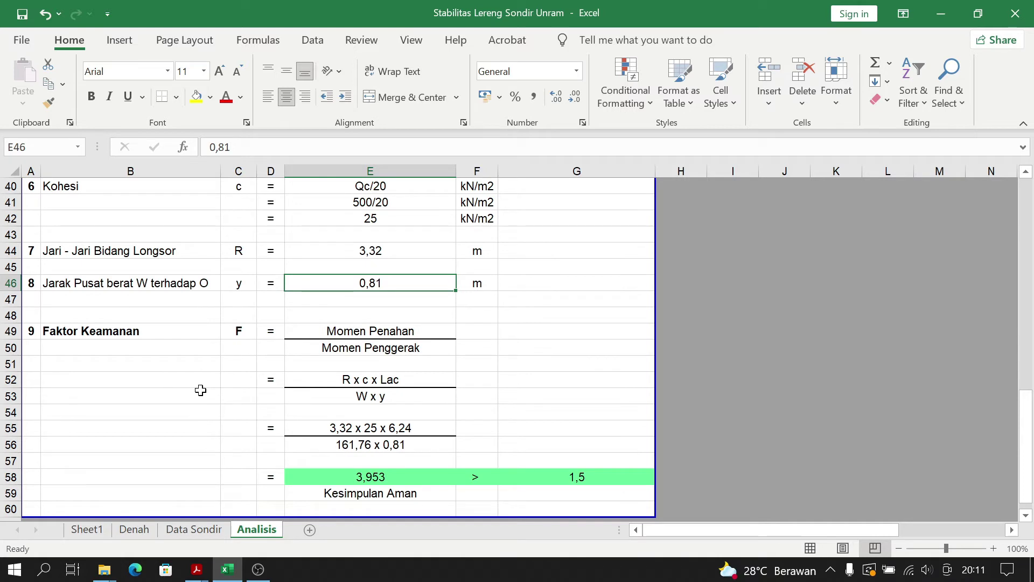
{"action": "left_click", "coordinate": [389, 378]}
{"action": "scroll", "coordinate": [477, 377], "scroll_direction": "up", "scroll_amount": 5}
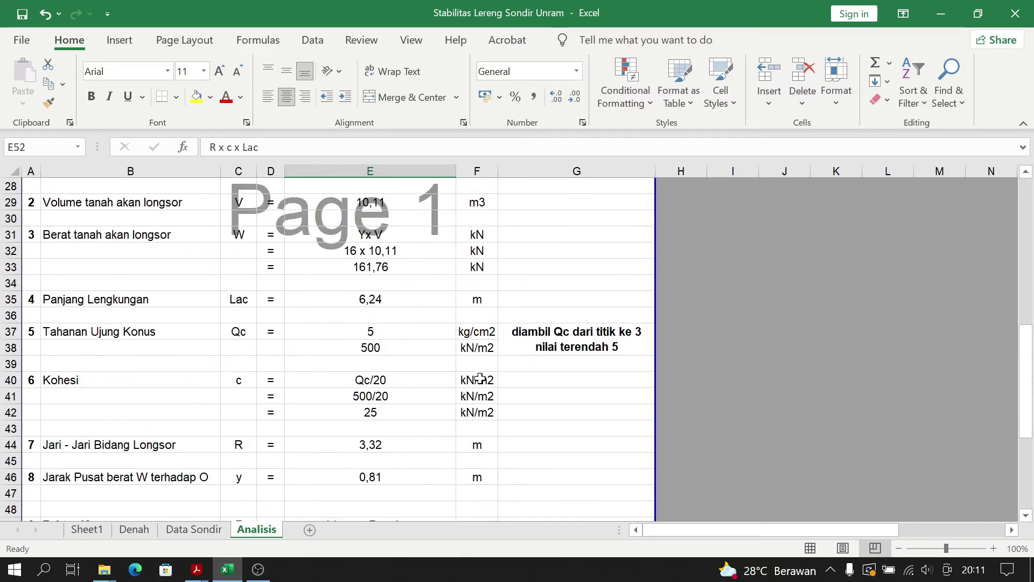
{"action": "scroll", "coordinate": [427, 429], "scroll_direction": "down", "scroll_amount": 2}
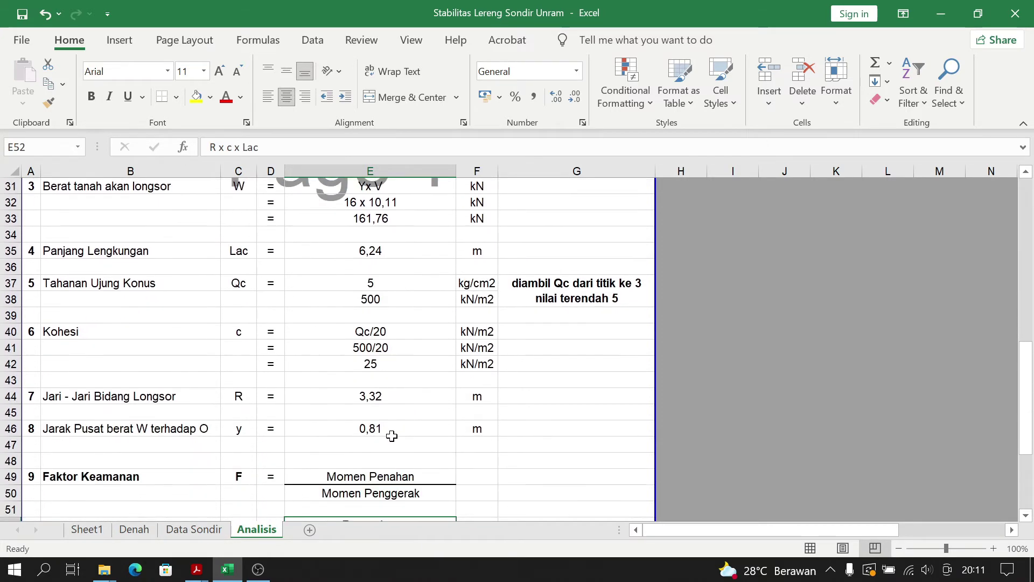
{"action": "left_click", "coordinate": [345, 400]}
{"action": "scroll", "coordinate": [355, 393], "scroll_direction": "down", "scroll_amount": 3}
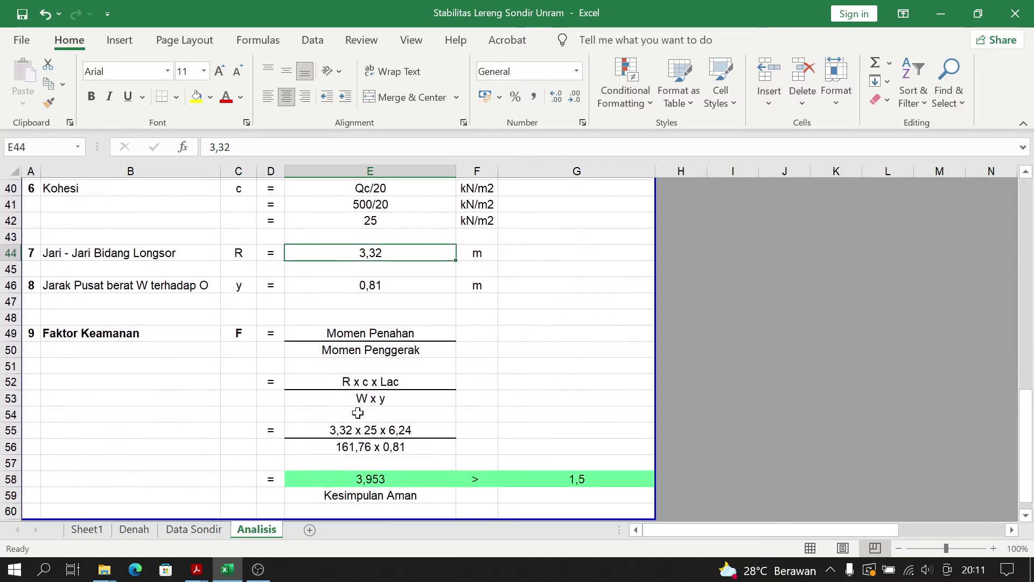
{"action": "left_click", "coordinate": [369, 379]}
{"action": "scroll", "coordinate": [355, 377], "scroll_direction": "up", "scroll_amount": 2}
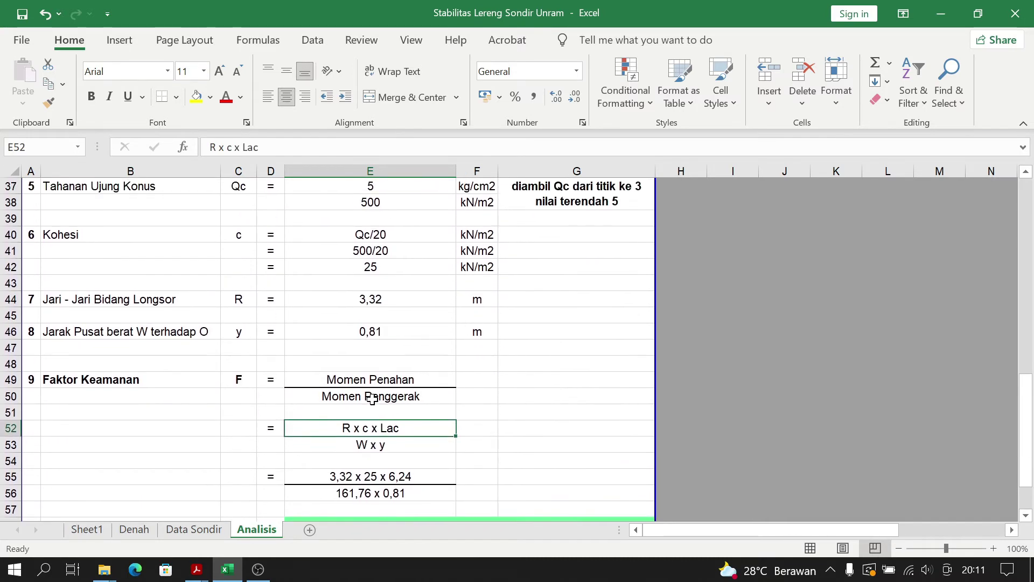
{"action": "left_click", "coordinate": [371, 313]}
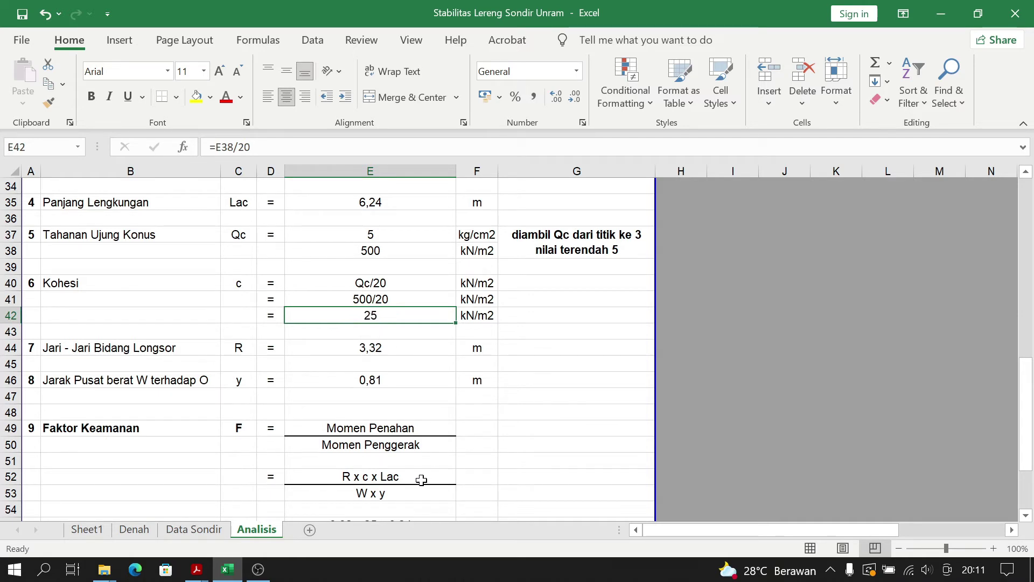
{"action": "scroll", "coordinate": [400, 479], "scroll_direction": "down", "scroll_amount": 1}
{"action": "left_click", "coordinate": [404, 476]}
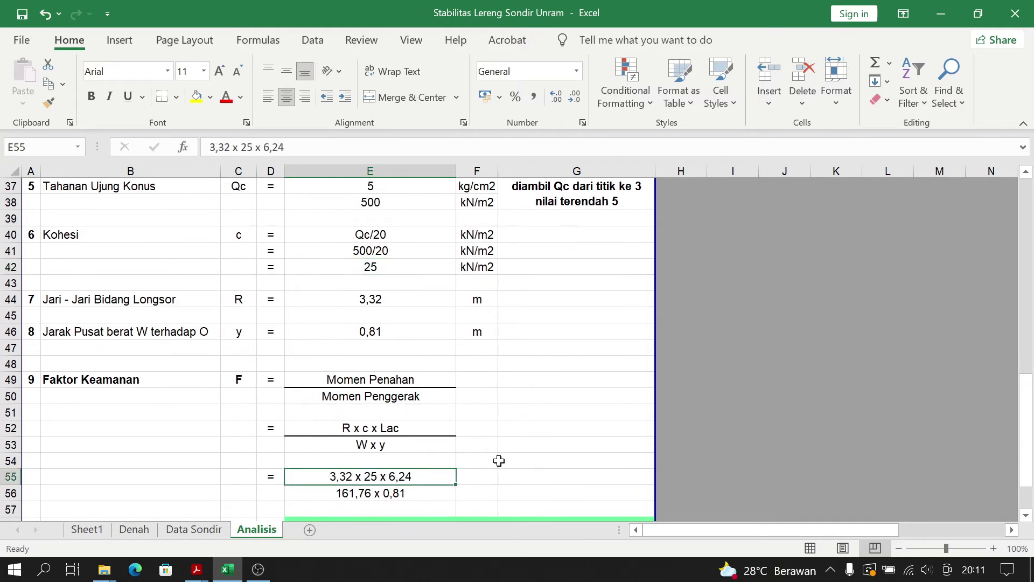
{"action": "scroll", "coordinate": [495, 465], "scroll_direction": "down", "scroll_amount": 1}
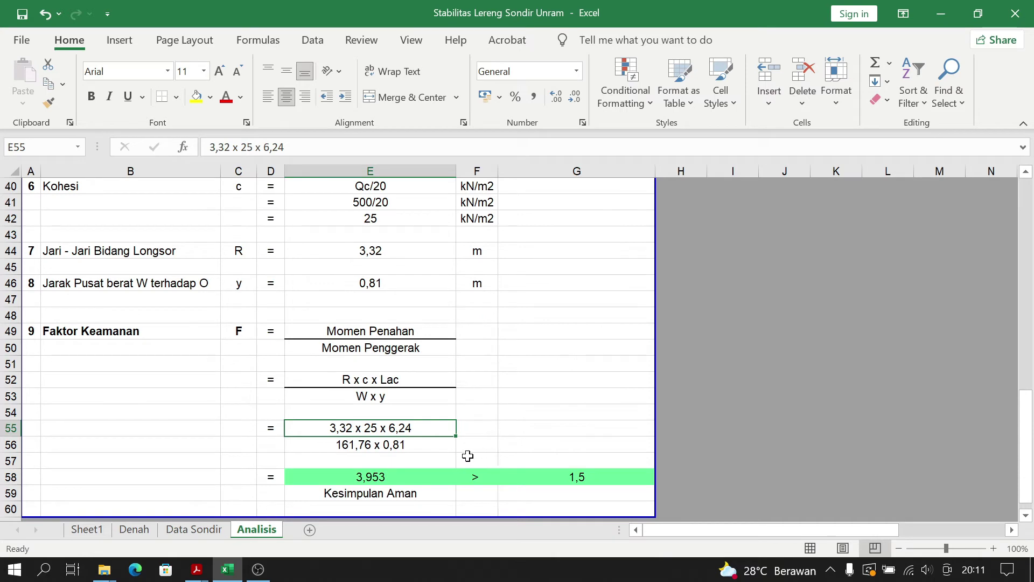
Step: Examine the Momen Penggerak formula W x y and trace its terms back to the soil weight and distance rows
{"action": "left_click", "coordinate": [345, 349]}
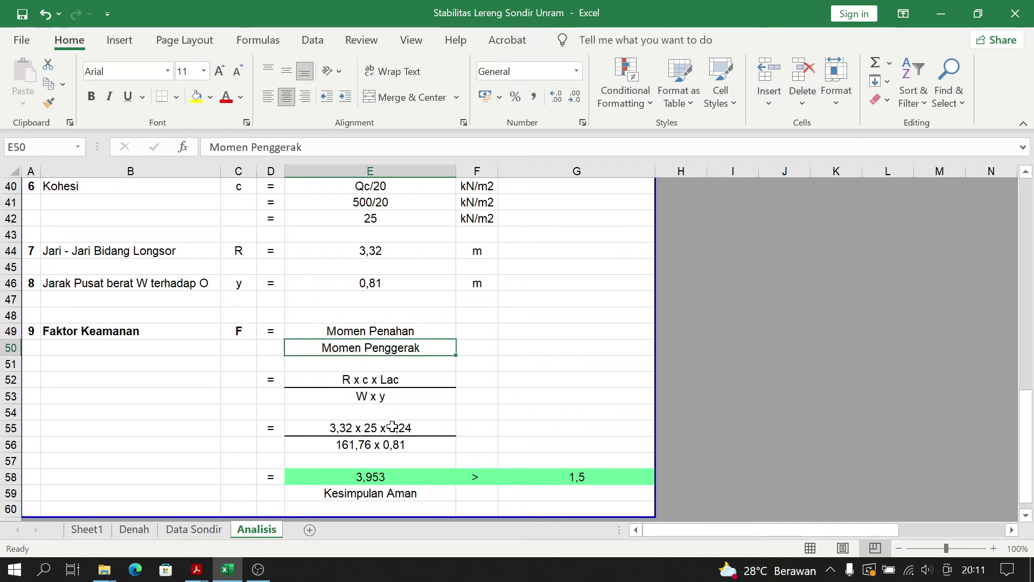
{"action": "scroll", "coordinate": [393, 431], "scroll_direction": "up", "scroll_amount": 5}
{"action": "scroll", "coordinate": [393, 436], "scroll_direction": "up", "scroll_amount": 1}
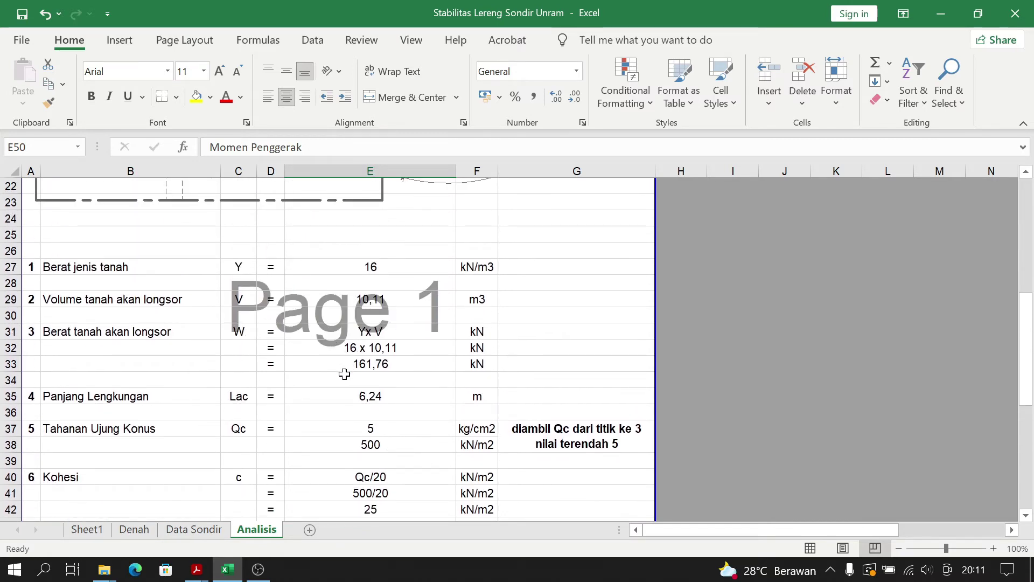
{"action": "scroll", "coordinate": [407, 383], "scroll_direction": "down", "scroll_amount": 5}
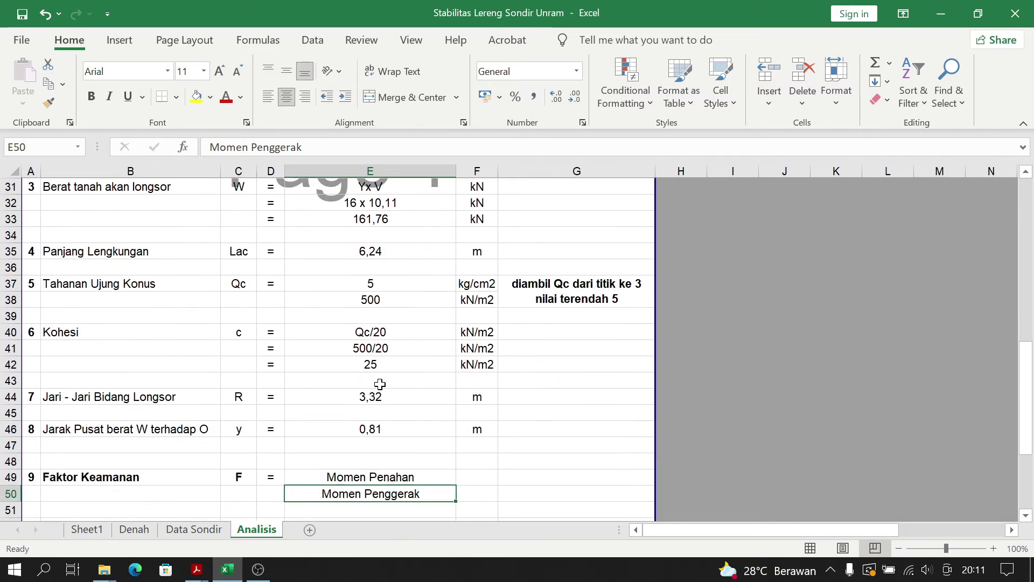
{"action": "left_click", "coordinate": [389, 443]}
{"action": "scroll", "coordinate": [395, 440], "scroll_direction": "up", "scroll_amount": 5}
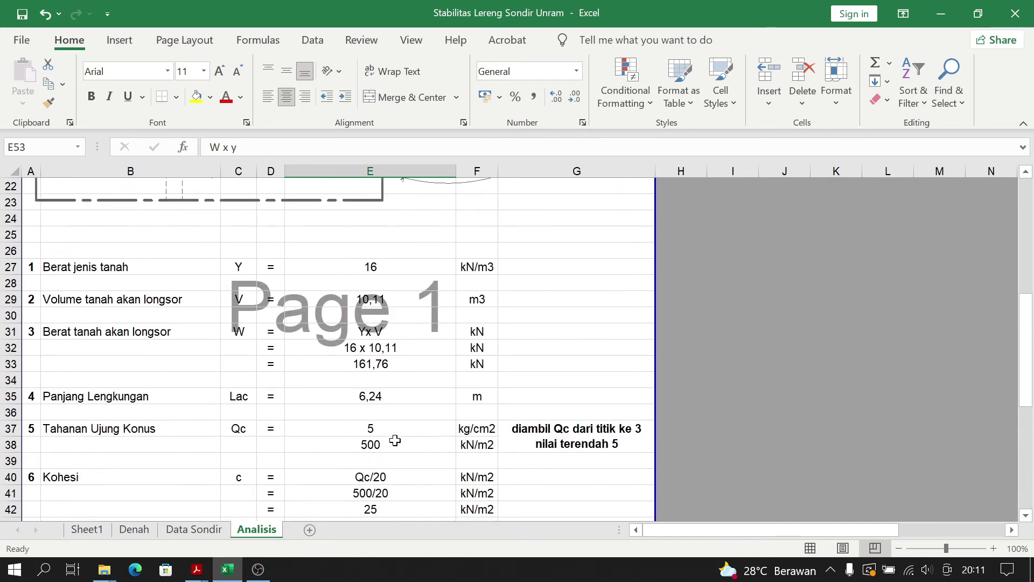
{"action": "scroll", "coordinate": [431, 369], "scroll_direction": "down", "scroll_amount": 6}
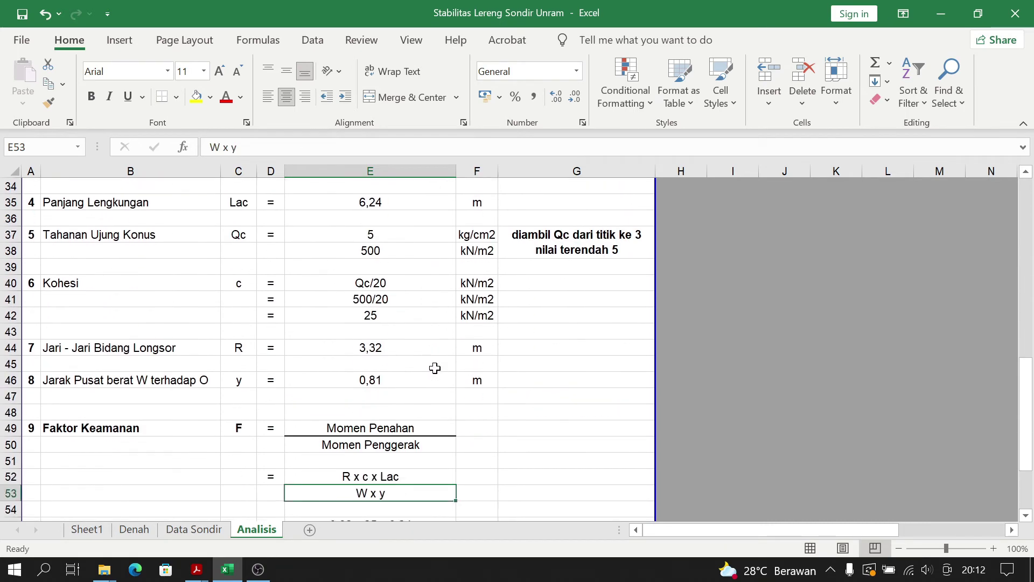
Step: Revisit the y distance between O and the line of W in the slip diagram and match it to its row 46 label
{"action": "scroll", "coordinate": [431, 365], "scroll_direction": "up", "scroll_amount": 11}
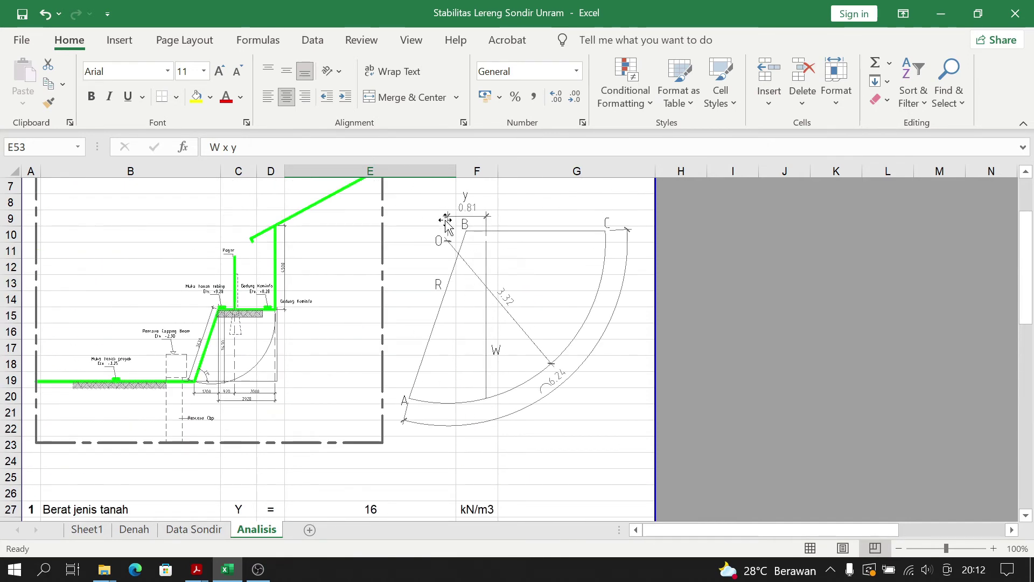
{"action": "scroll", "coordinate": [447, 223], "scroll_direction": "down", "scroll_amount": 8}
{"action": "scroll", "coordinate": [448, 231], "scroll_direction": "down", "scroll_amount": 1}
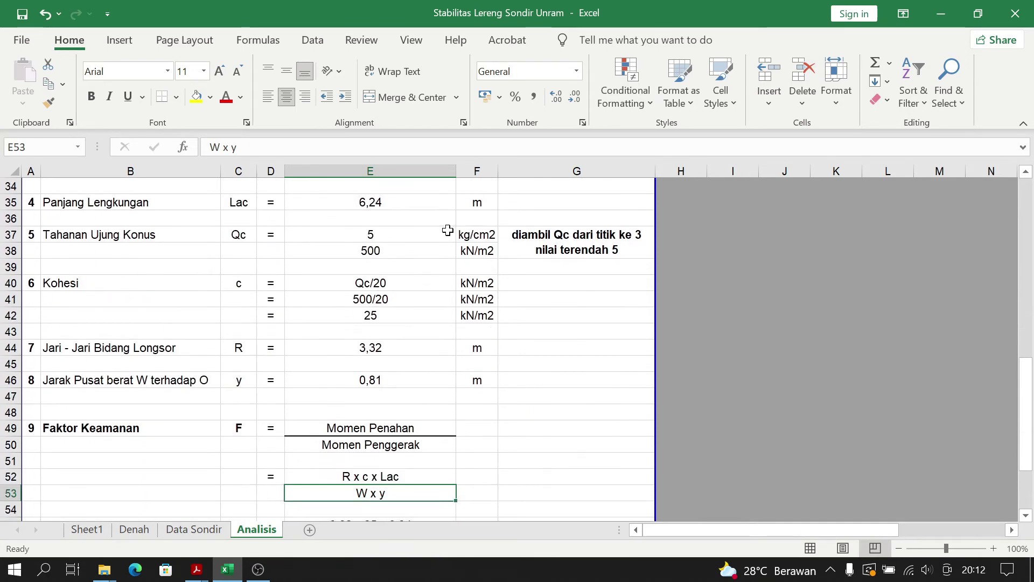
{"action": "left_click", "coordinate": [61, 385]}
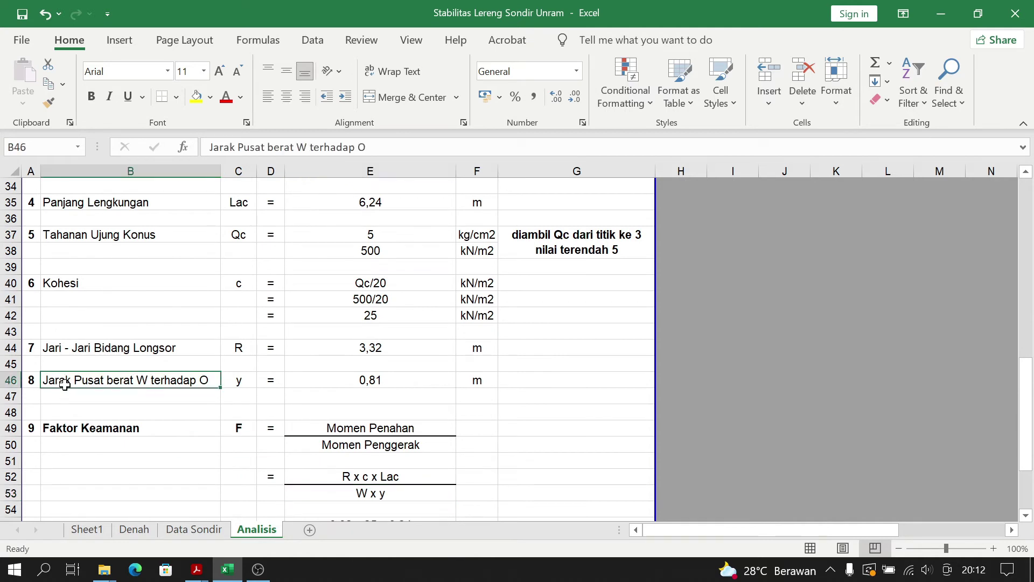
Step: Inspect the final Faktor Keamanan formula in row 58 and trace its cell references back to the input rows, leaving it unchanged
{"action": "scroll", "coordinate": [399, 377], "scroll_direction": "down", "scroll_amount": 3}
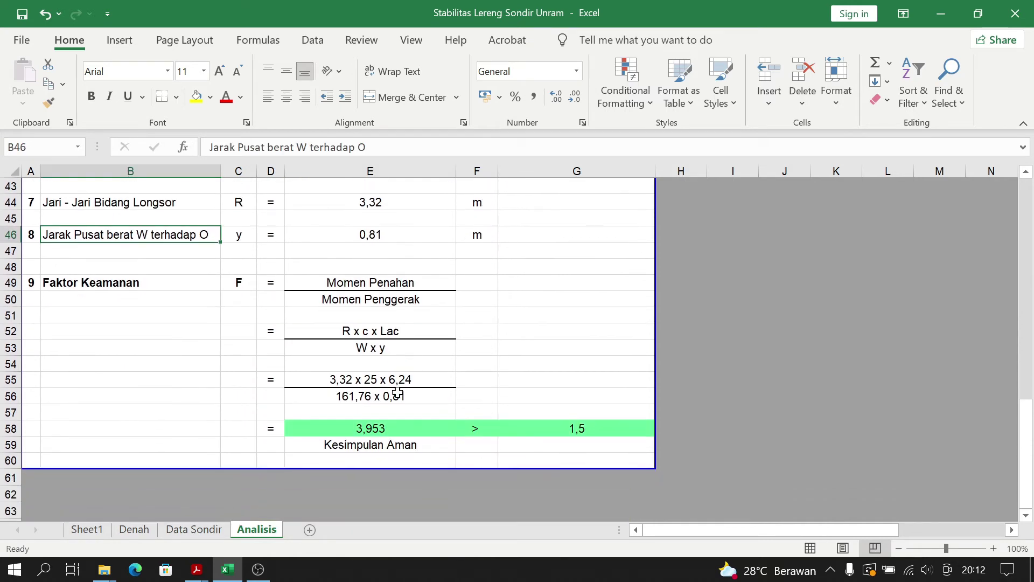
{"action": "left_click", "coordinate": [387, 425]}
{"action": "left_click", "coordinate": [385, 147]}
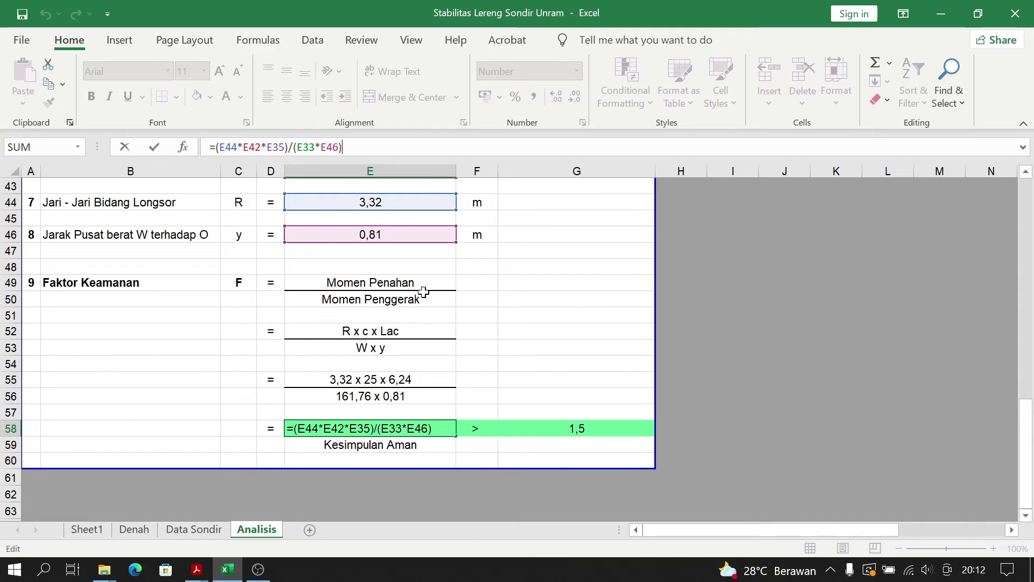
{"action": "scroll", "coordinate": [458, 325], "scroll_direction": "up", "scroll_amount": 6}
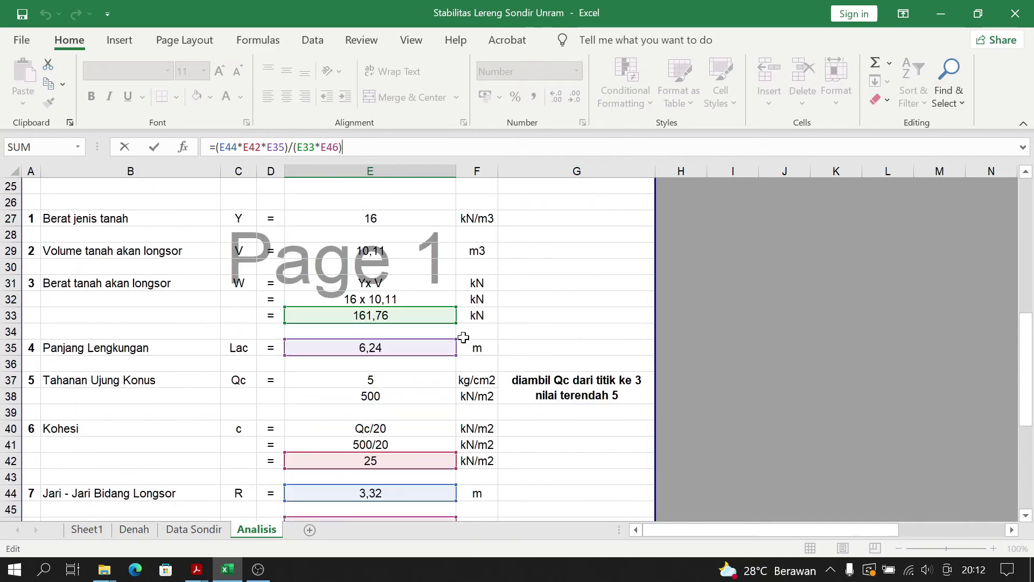
{"action": "scroll", "coordinate": [463, 337], "scroll_direction": "down", "scroll_amount": 6}
{"action": "left_click", "coordinate": [475, 345]}
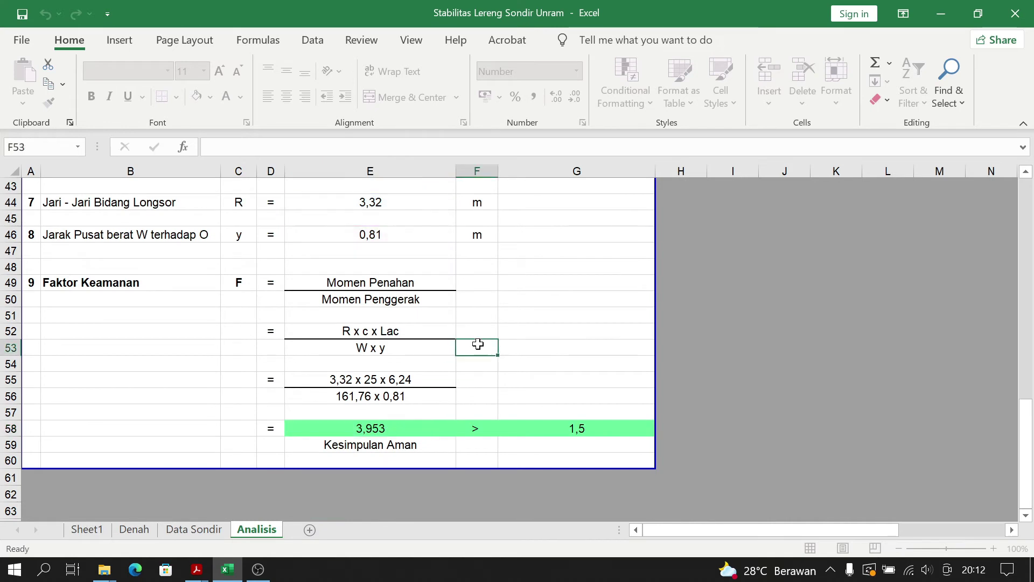
Step: Compare the calculated Faktor Keamanan in row 58 with the limit in column G, and look back at the slip diagram
{"action": "left_click", "coordinate": [336, 430]}
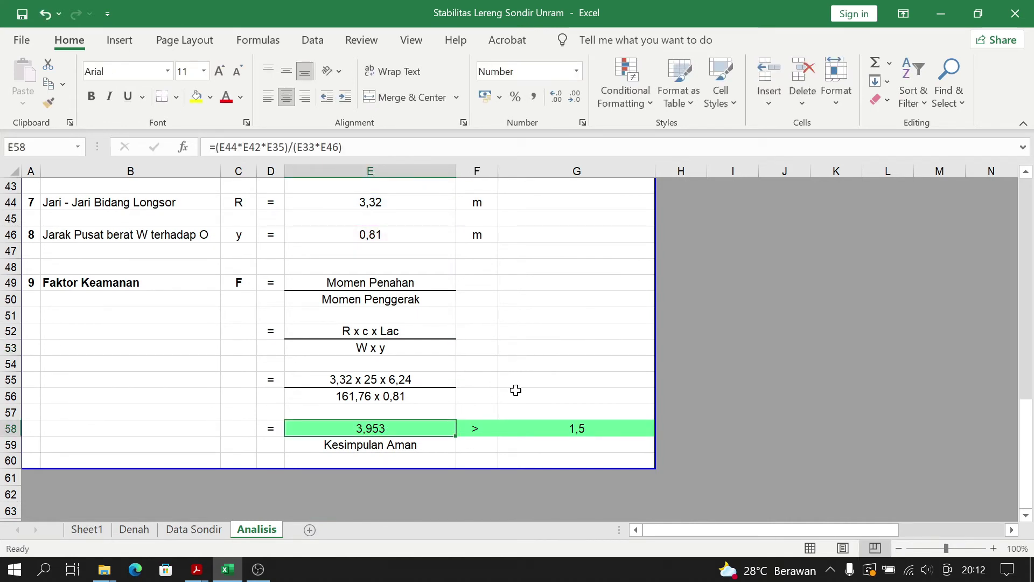
{"action": "left_click", "coordinate": [560, 427]}
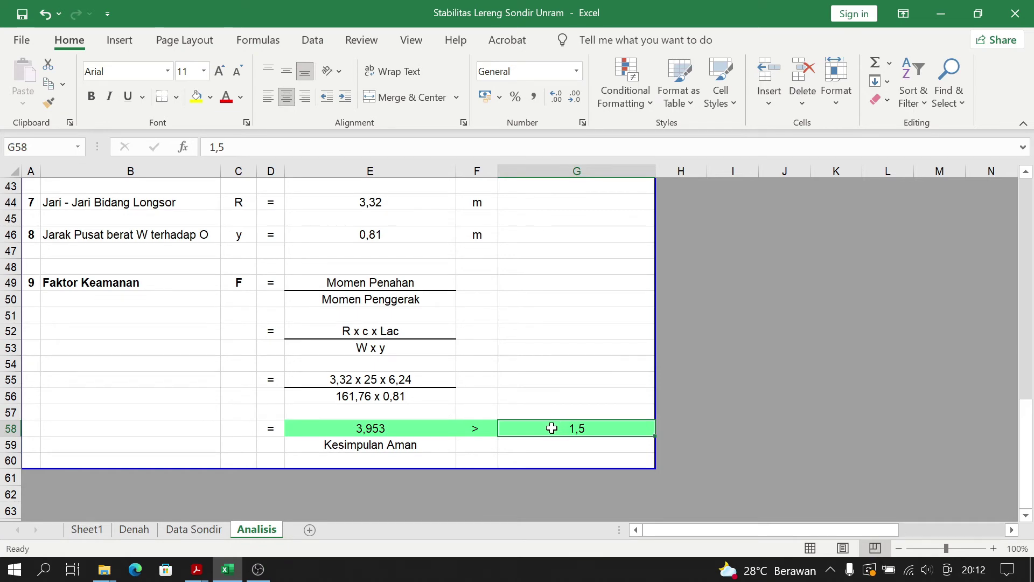
{"action": "scroll", "coordinate": [550, 427], "scroll_direction": "up", "scroll_amount": 12}
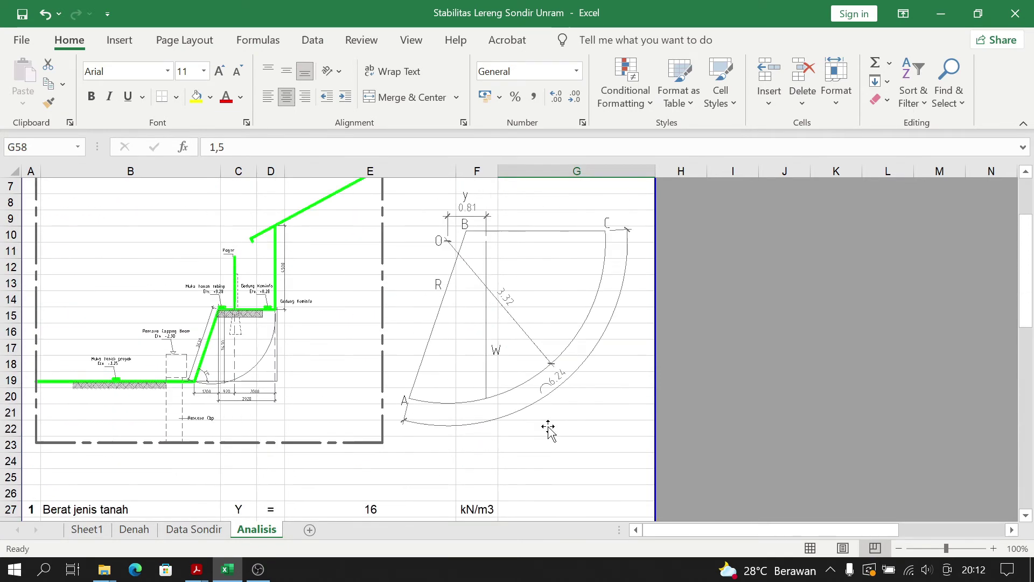
Step: Switch to the WMS Perkuatan Lereng PDF in Acrobat and review the slope reinforcement flow chart on page 11 through to Finish
{"action": "left_click", "coordinate": [198, 569]}
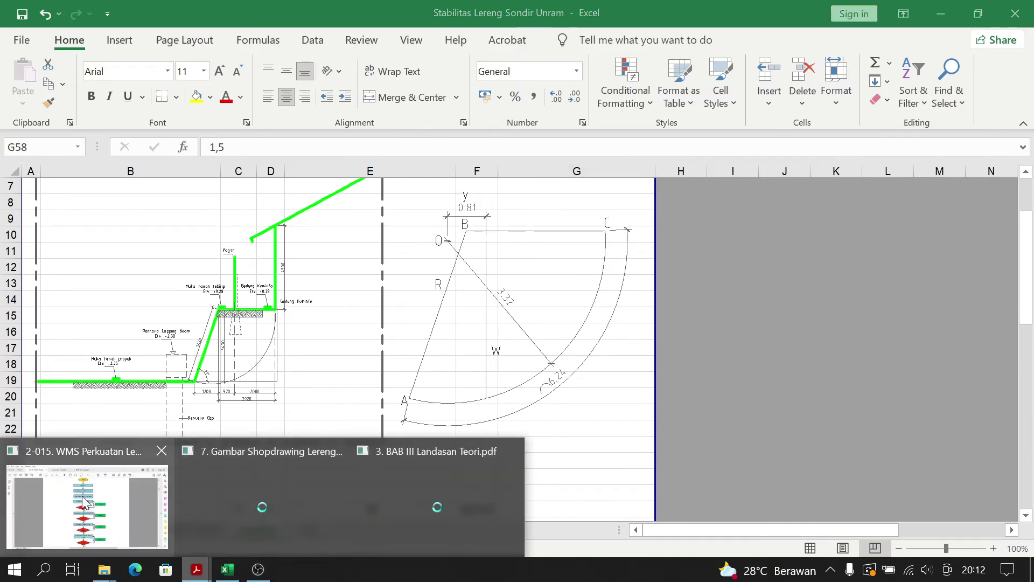
{"action": "left_click", "coordinate": [942, 12]}
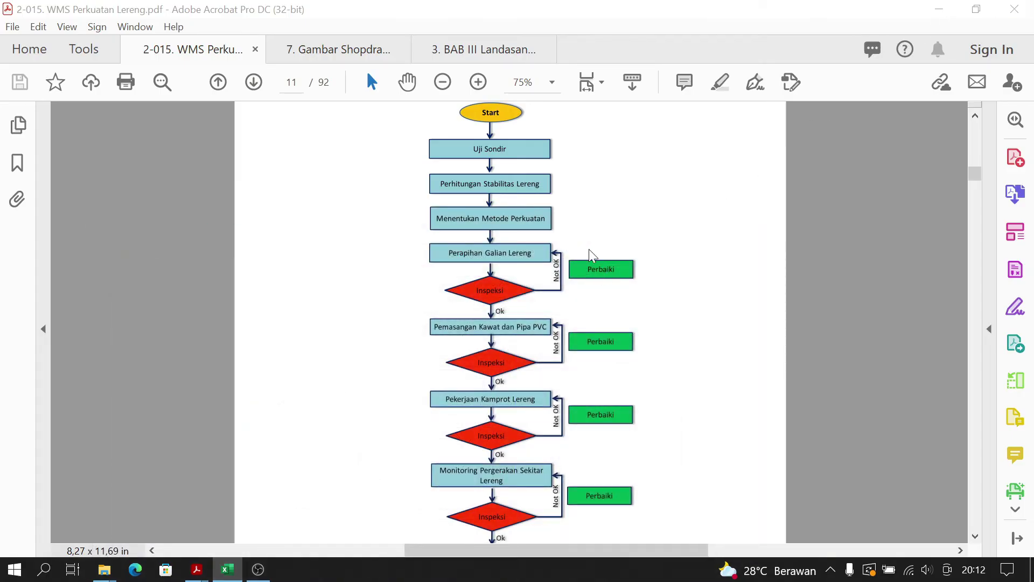
{"action": "scroll", "coordinate": [593, 256], "scroll_direction": "up", "scroll_amount": 1}
{"action": "scroll", "coordinate": [593, 257], "scroll_direction": "down", "scroll_amount": 1}
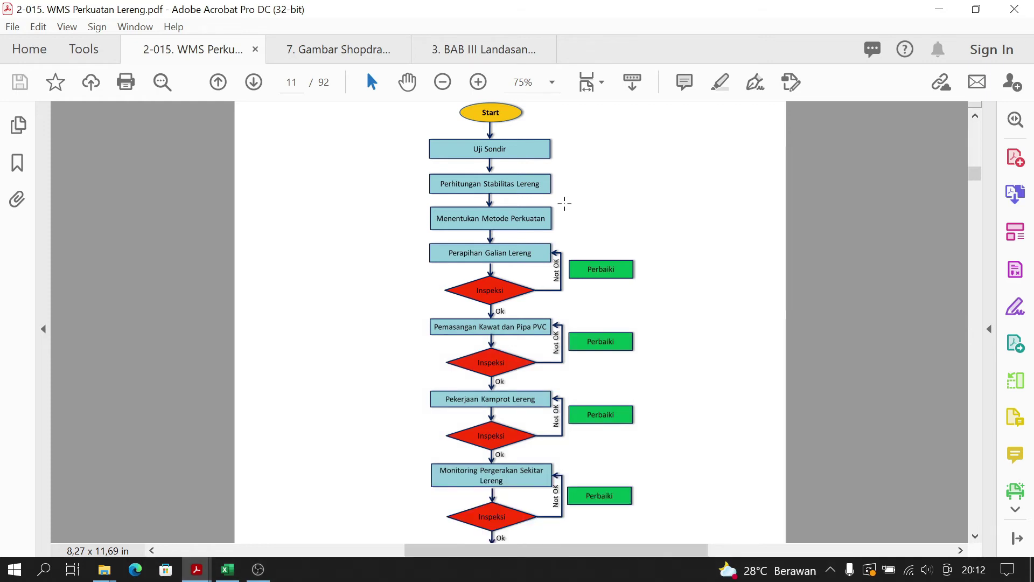
{"action": "scroll", "coordinate": [568, 204], "scroll_direction": "down", "scroll_amount": 2}
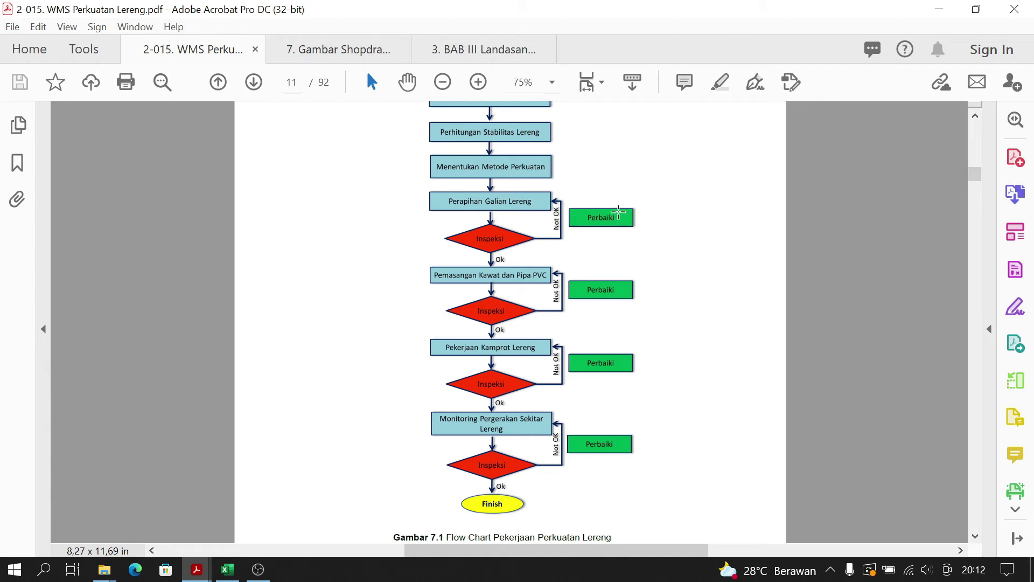
{"action": "scroll", "coordinate": [606, 231], "scroll_direction": "down", "scroll_amount": 1}
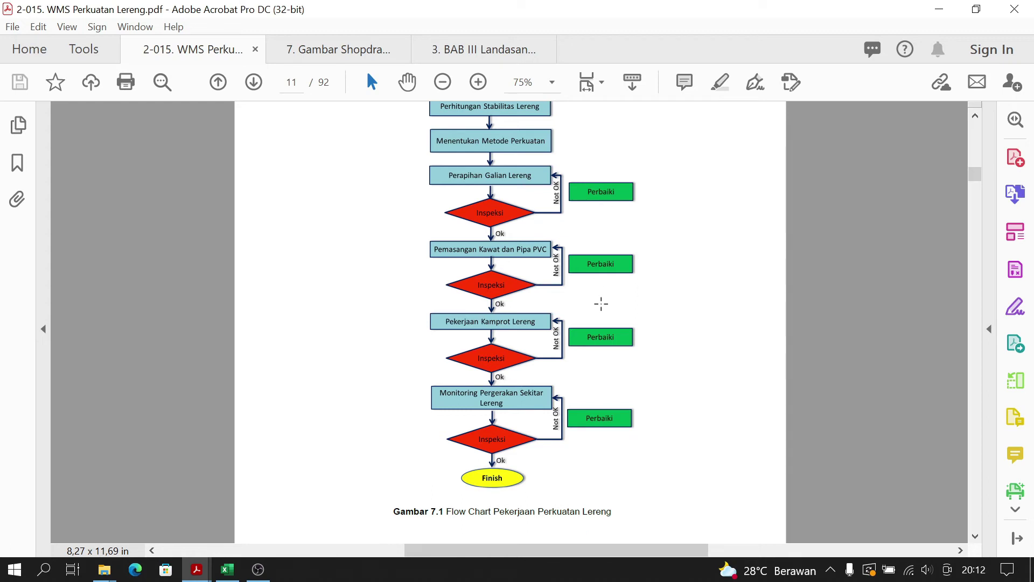